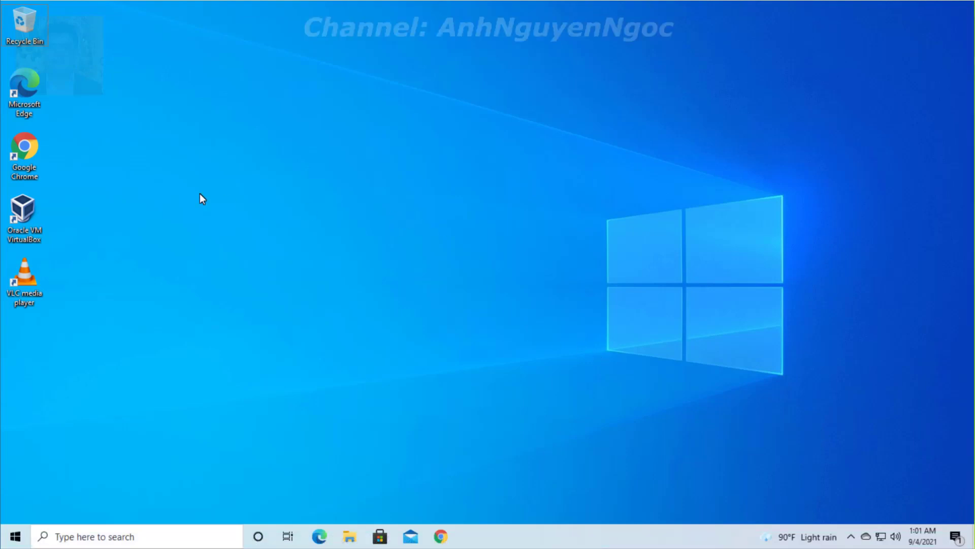
Search the web for 'unikey' in Chrome and open the official unikey.vn site
{"action": "left_click", "coordinate": [440, 536]}
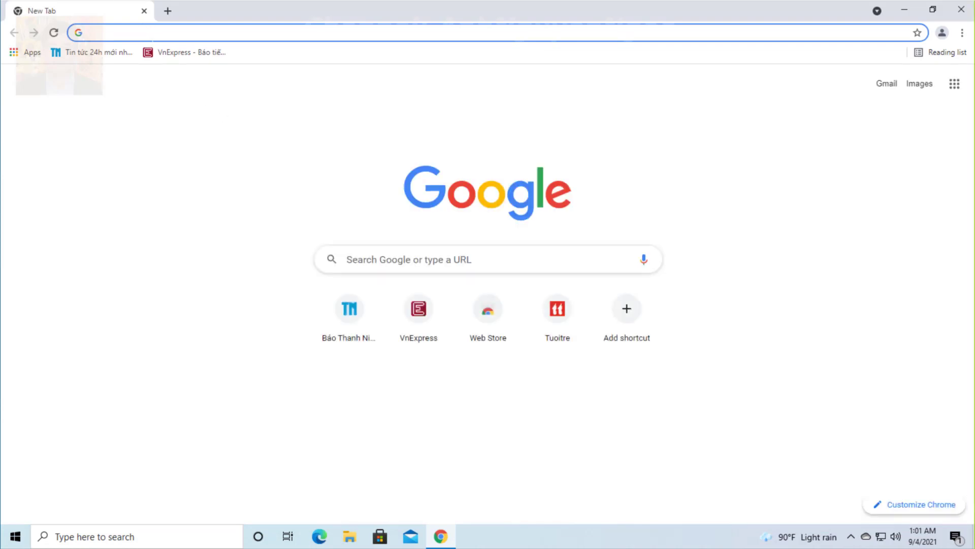
{"action": "type", "text": "uni"}
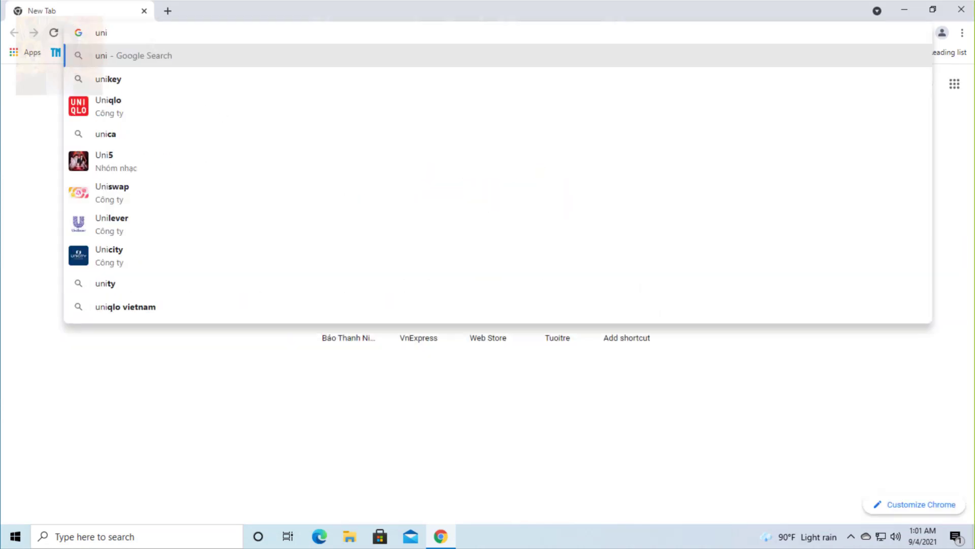
{"action": "type", "text": "key"}
{"action": "key", "text": "Return"}
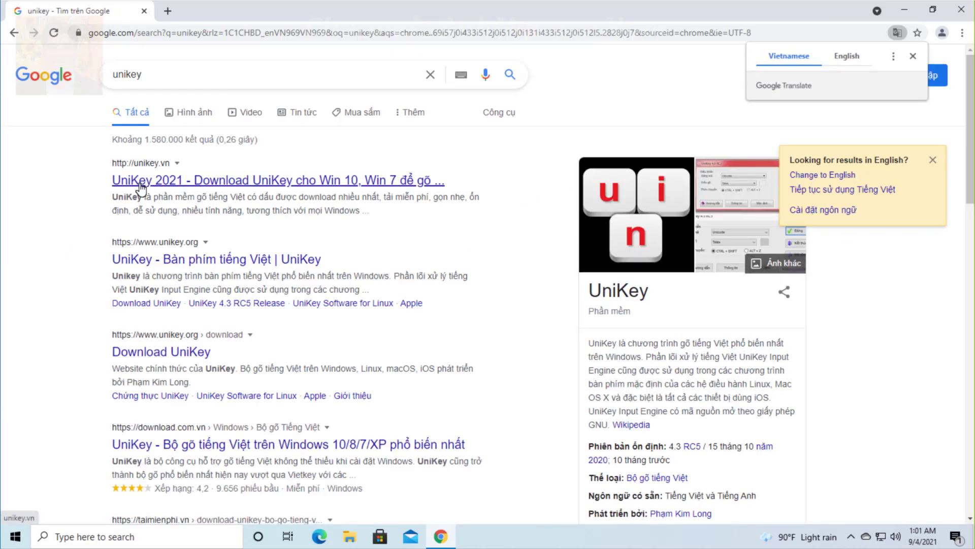
{"action": "left_click", "coordinate": [278, 182]}
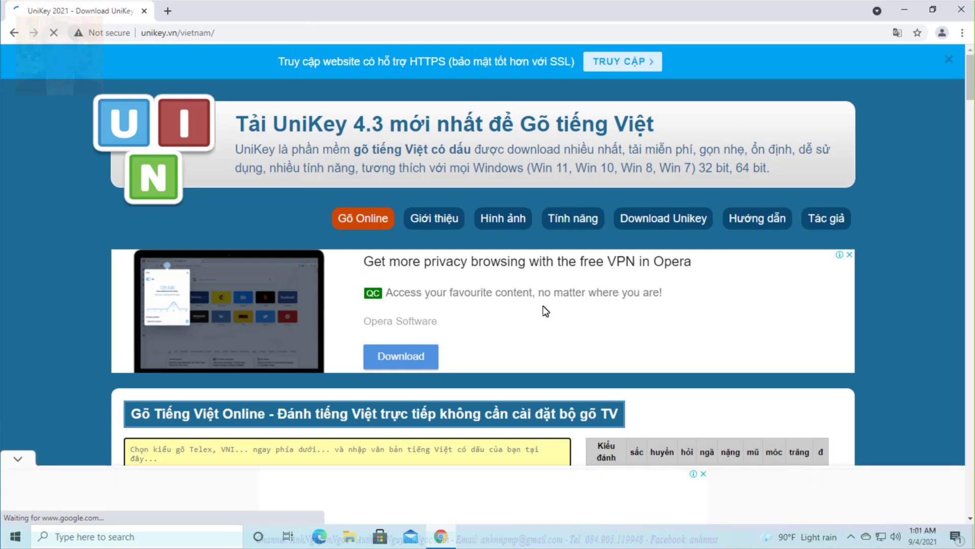
Download the UniKey Win 10 64bit installer UniKey-4.2RC4-140823-Setup_x64.exe
{"action": "scroll", "coordinate": [545, 311], "scroll_direction": "down", "scroll_amount": 1}
{"action": "scroll", "coordinate": [545, 311], "scroll_direction": "down", "scroll_amount": 2}
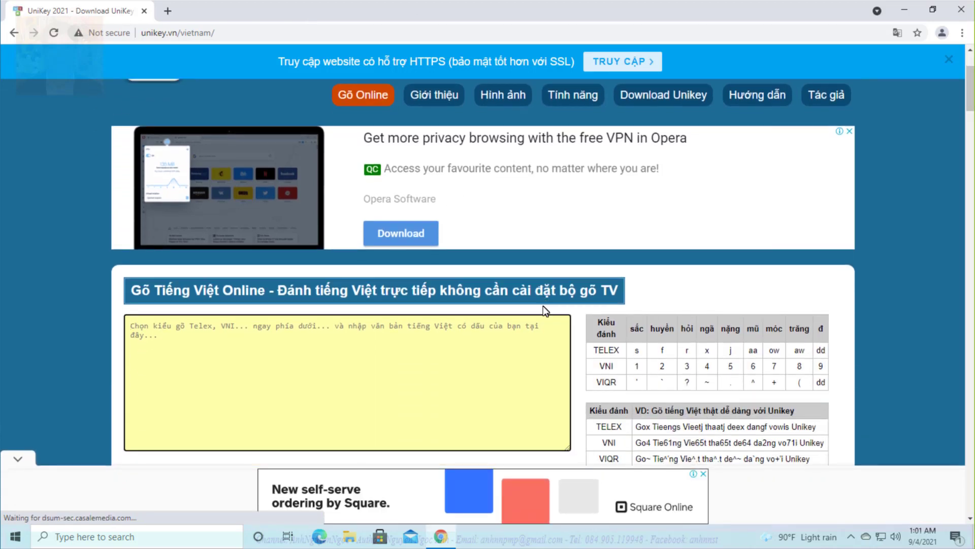
{"action": "scroll", "coordinate": [673, 173], "scroll_direction": "up", "scroll_amount": 1}
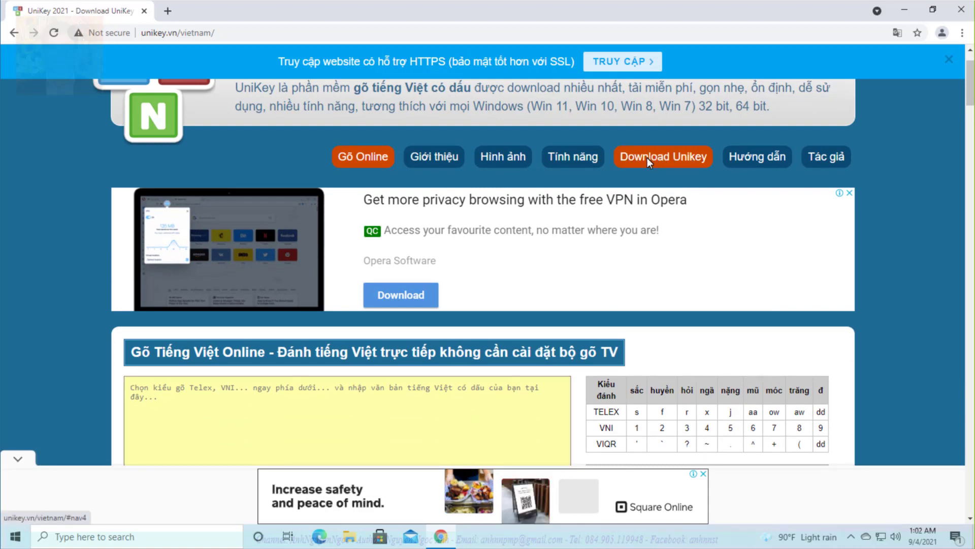
{"action": "left_click", "coordinate": [650, 159]}
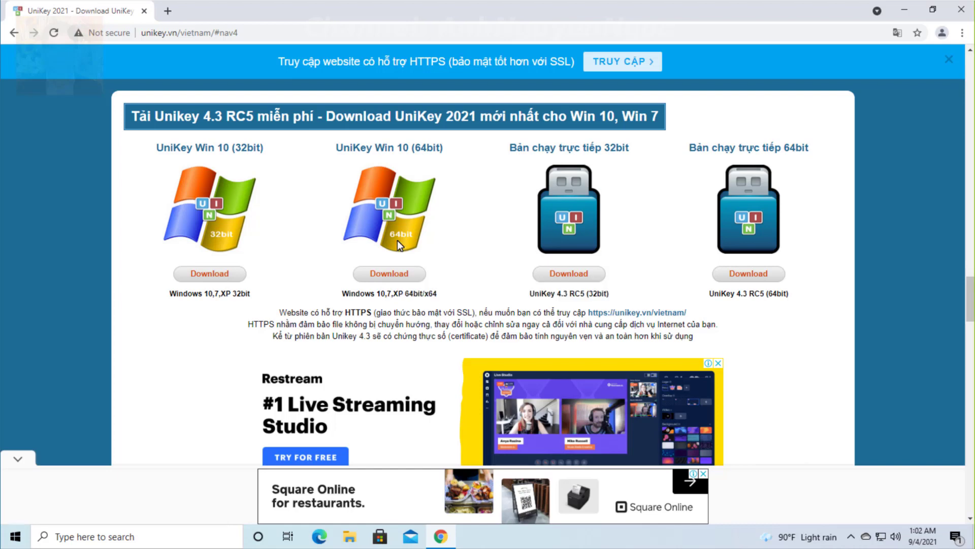
{"action": "left_click", "coordinate": [390, 274]}
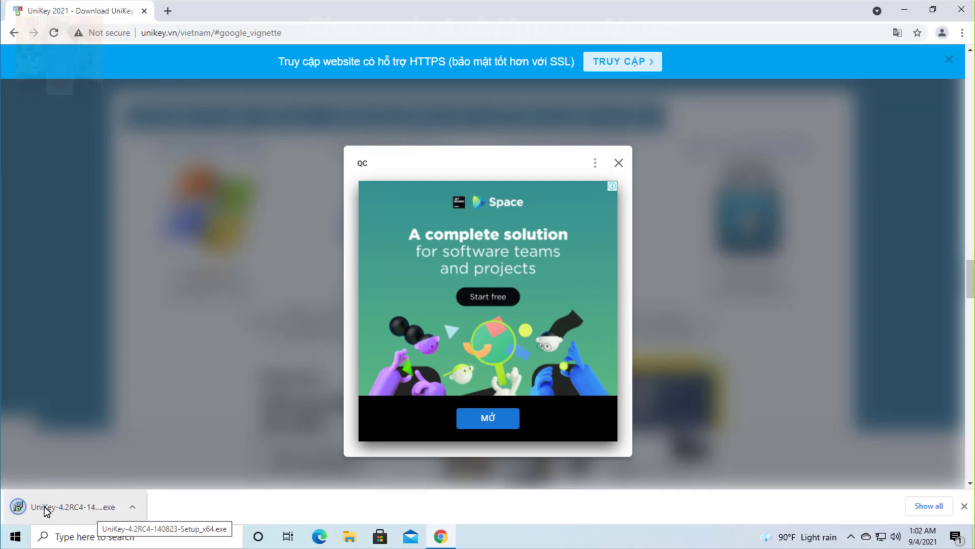
Run the UniKey installer as administrator, keeping English as the setup language
{"action": "left_click", "coordinate": [59, 505]}
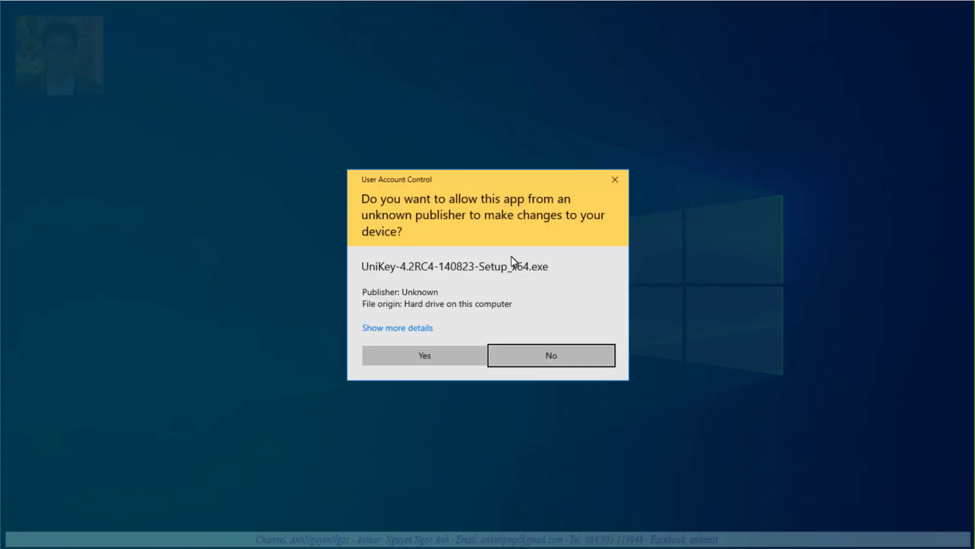
{"action": "left_click", "coordinate": [420, 355]}
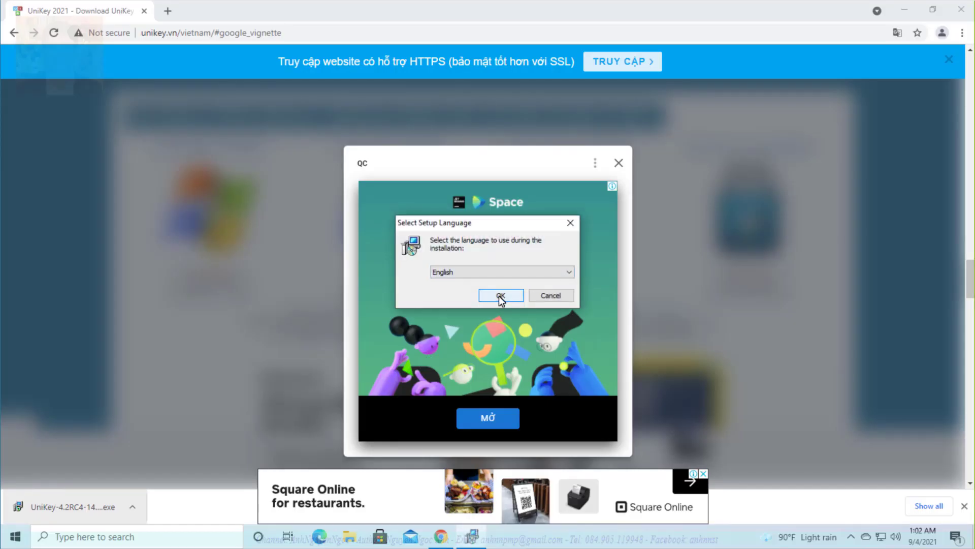
{"action": "left_click", "coordinate": [540, 273]}
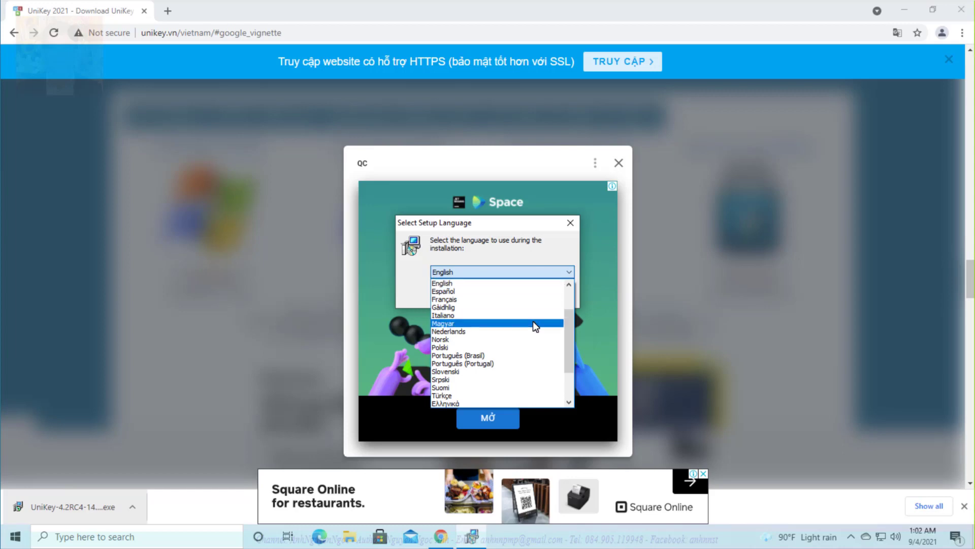
{"action": "scroll", "coordinate": [529, 352], "scroll_direction": "down", "scroll_amount": 2}
{"action": "scroll", "coordinate": [530, 366], "scroll_direction": "down", "scroll_amount": 1}
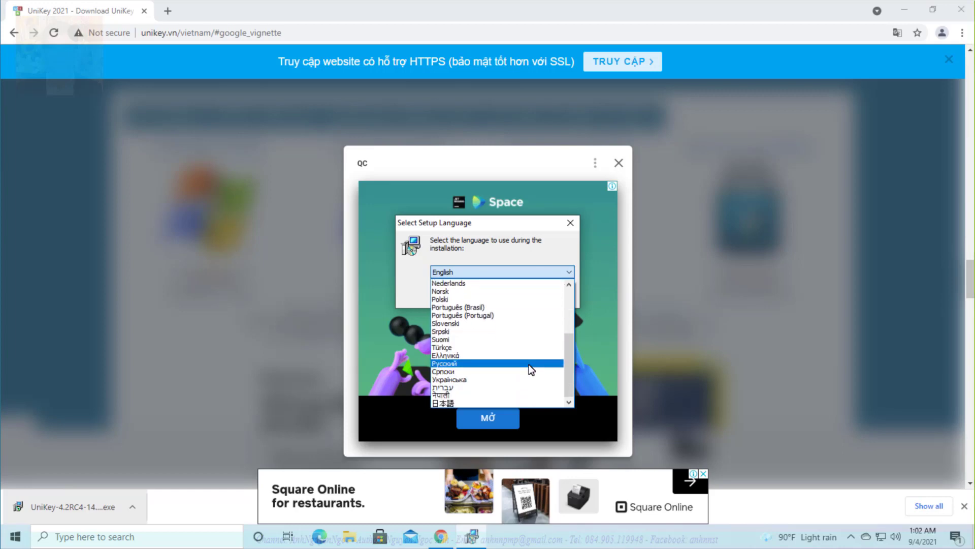
{"action": "scroll", "coordinate": [529, 364], "scroll_direction": "up", "scroll_amount": 1}
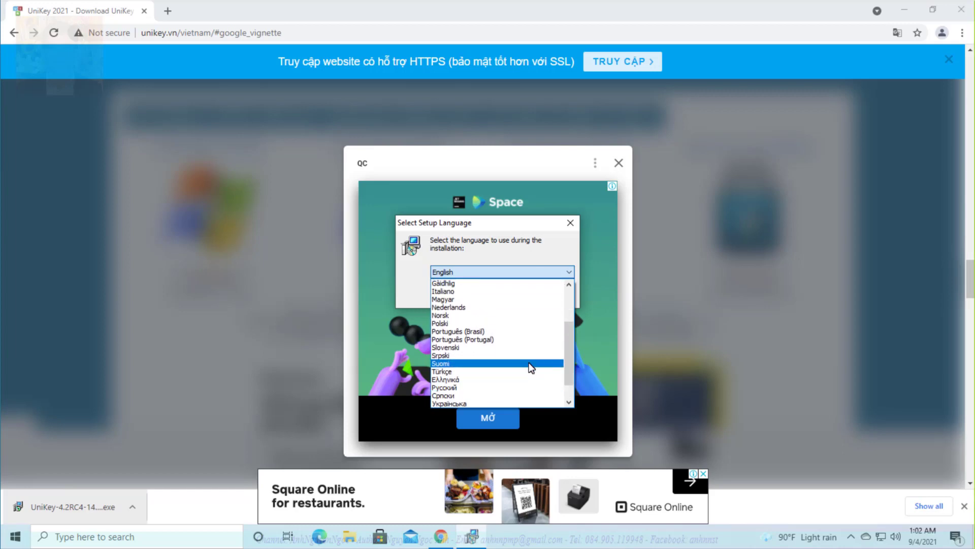
{"action": "scroll", "coordinate": [529, 363], "scroll_direction": "up", "scroll_amount": 3}
{"action": "left_click", "coordinate": [428, 242]}
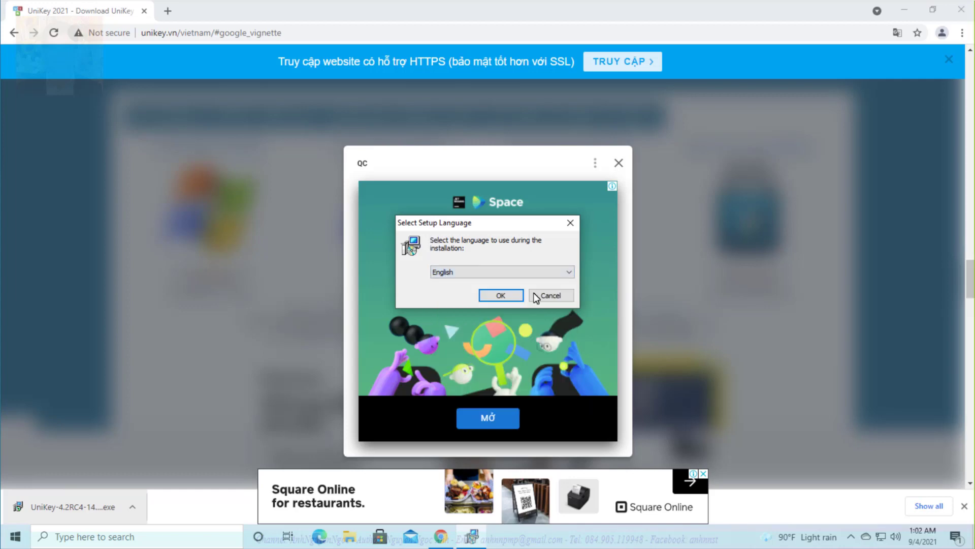
{"action": "left_click", "coordinate": [496, 296]}
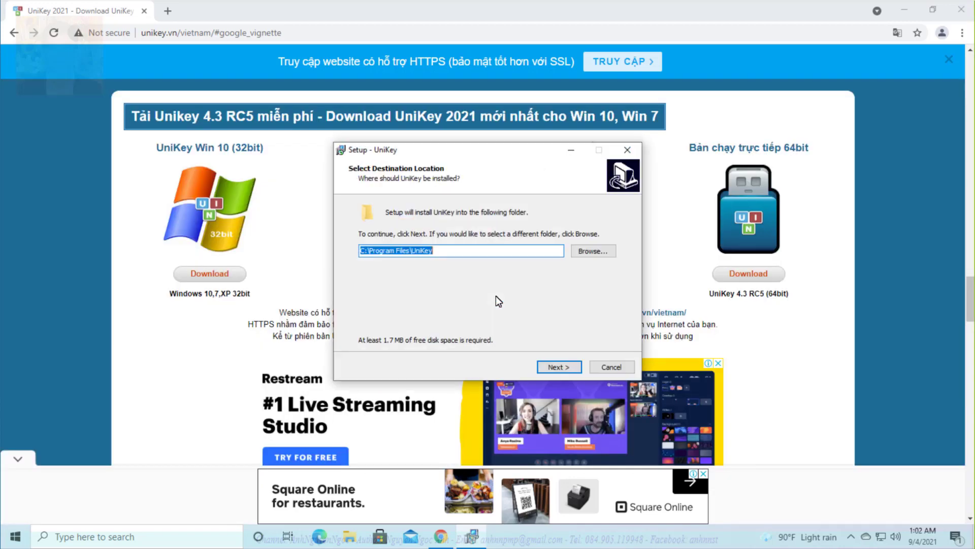
Install UniKey to the default folder C:\Program Files\UniKey and launch it
{"action": "left_click", "coordinate": [564, 364]}
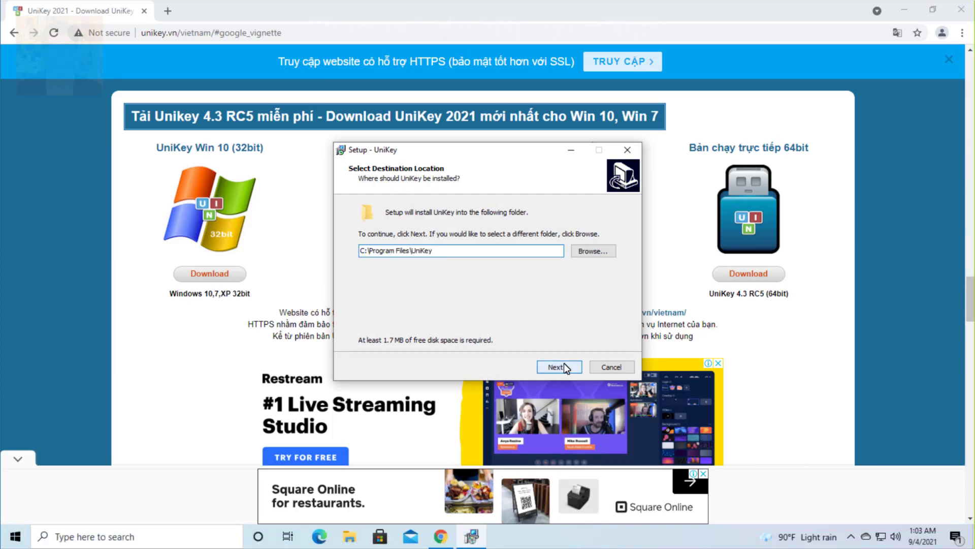
{"action": "left_click", "coordinate": [564, 366]}
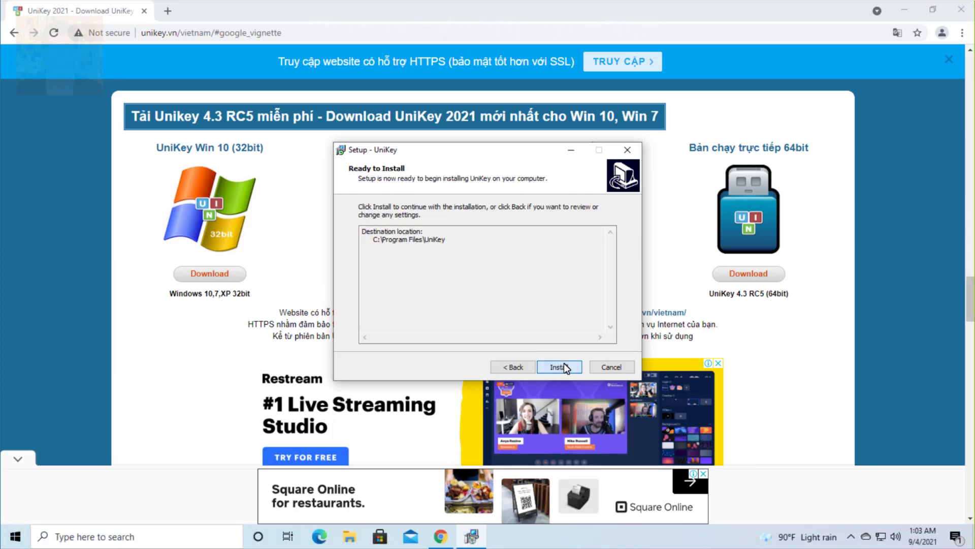
{"action": "left_click", "coordinate": [564, 364]}
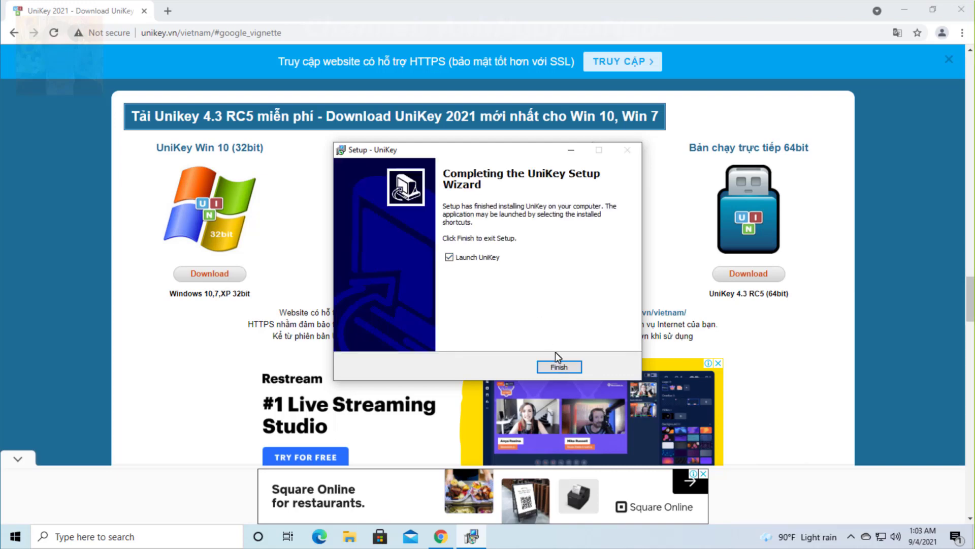
{"action": "left_click", "coordinate": [559, 367]}
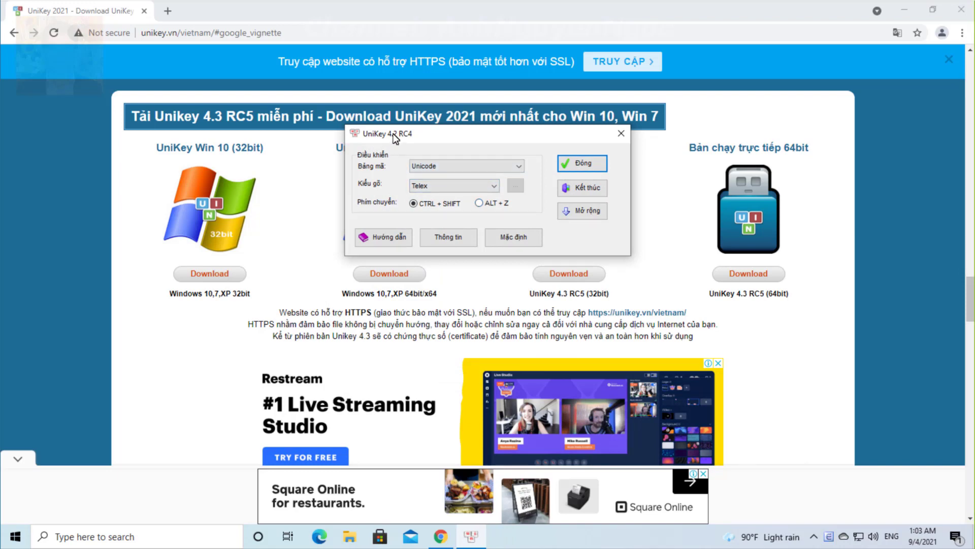
Launch UniKey again from Windows search ('uni') and dismiss the already-running warning
{"action": "left_click_drag", "start_coordinate": [395, 137], "coordinate": [392, 183]}
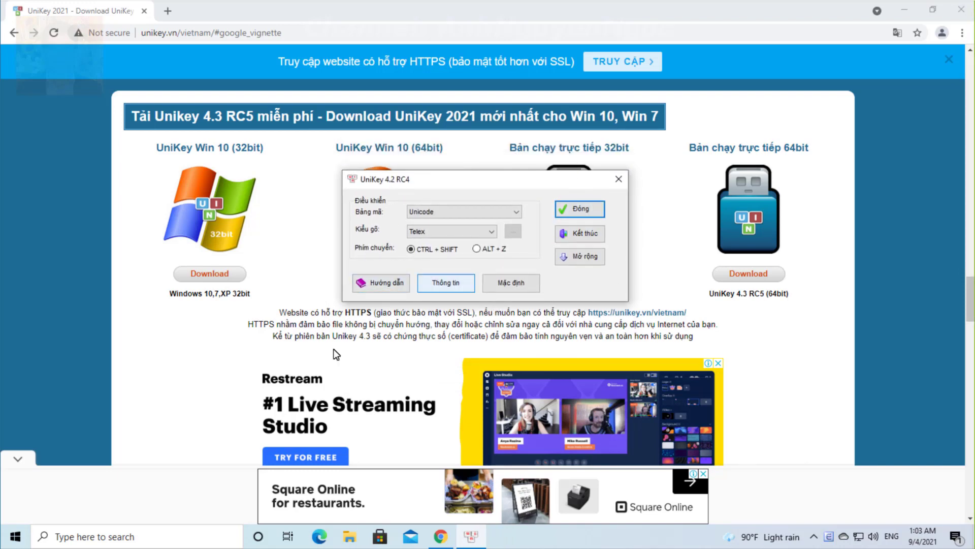
{"action": "key", "text": "super+s"}
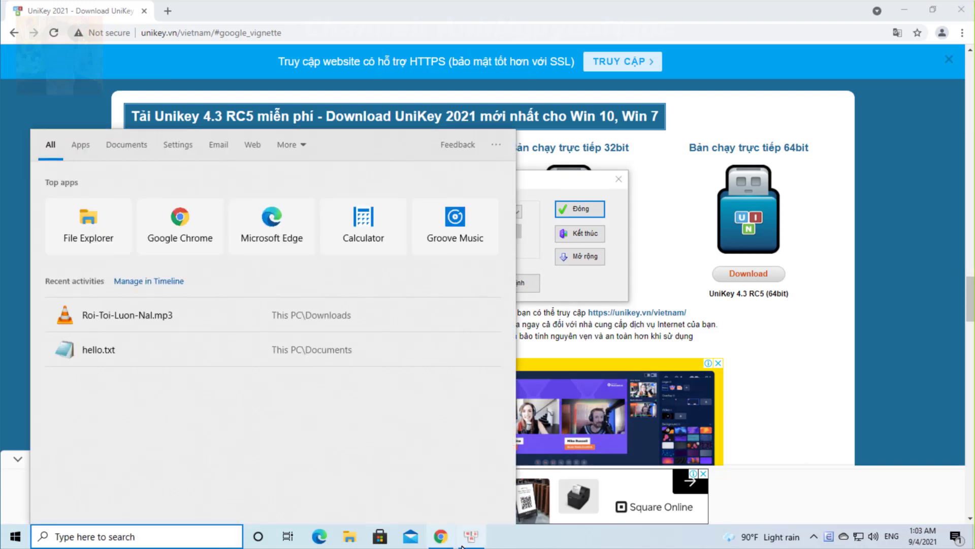
{"action": "type", "text": "uni"}
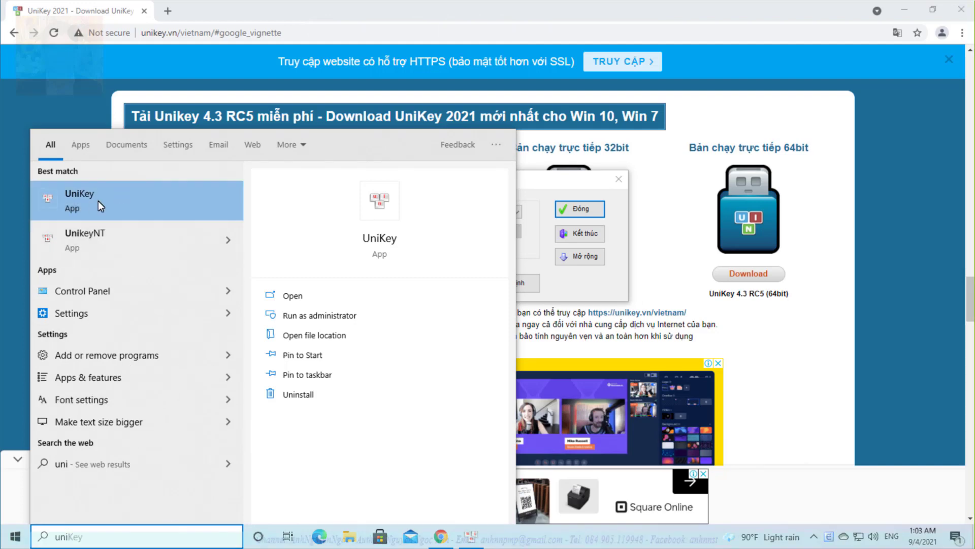
{"action": "left_click", "coordinate": [126, 208]}
{"action": "left_click", "coordinate": [576, 317]}
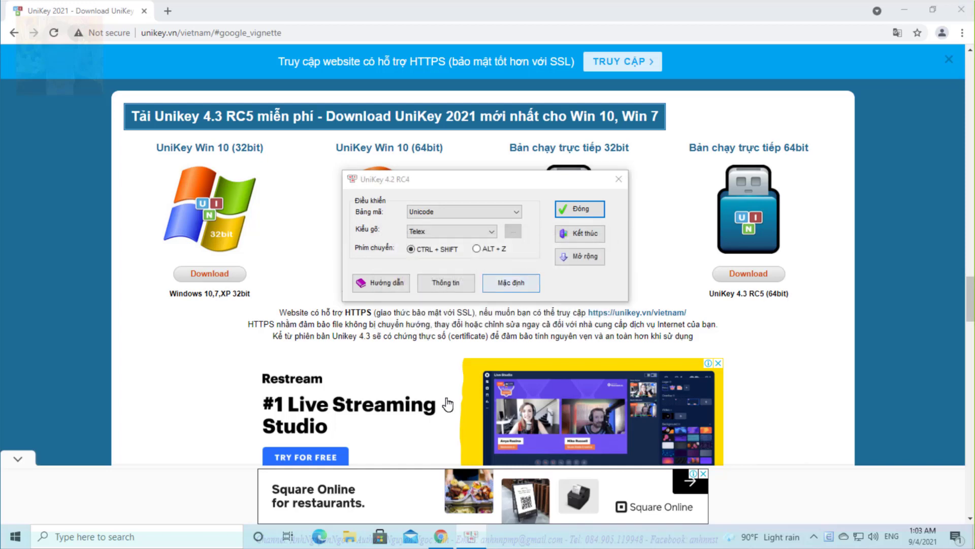
{"action": "mouse_move", "coordinate": [472, 538]}
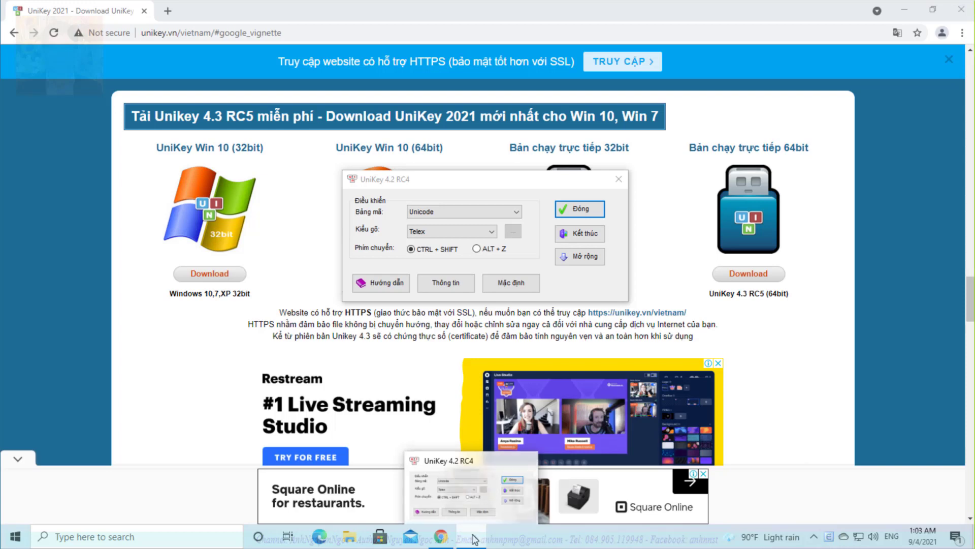
Pin UniKey to the taskbar and close its settings window
{"action": "right_click", "coordinate": [472, 539]}
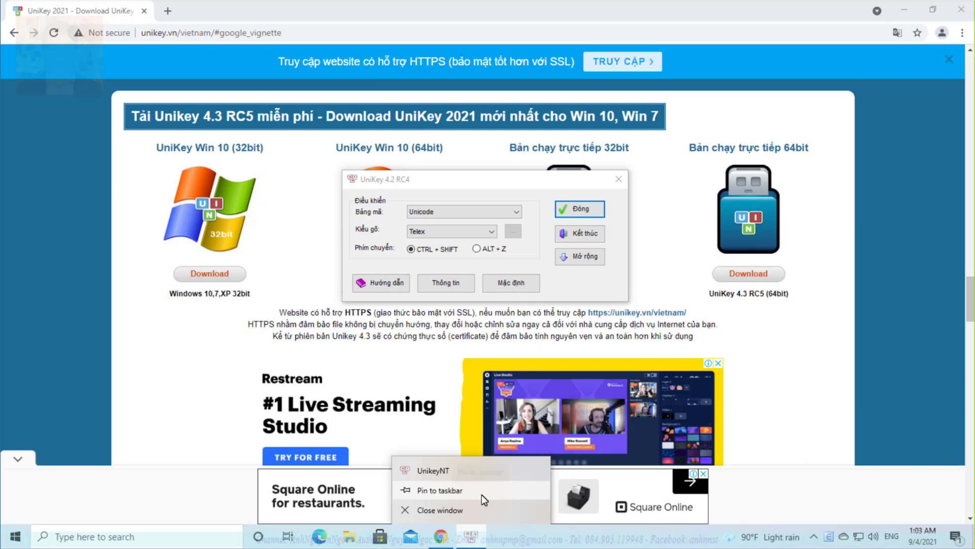
{"action": "left_click", "coordinate": [453, 491]}
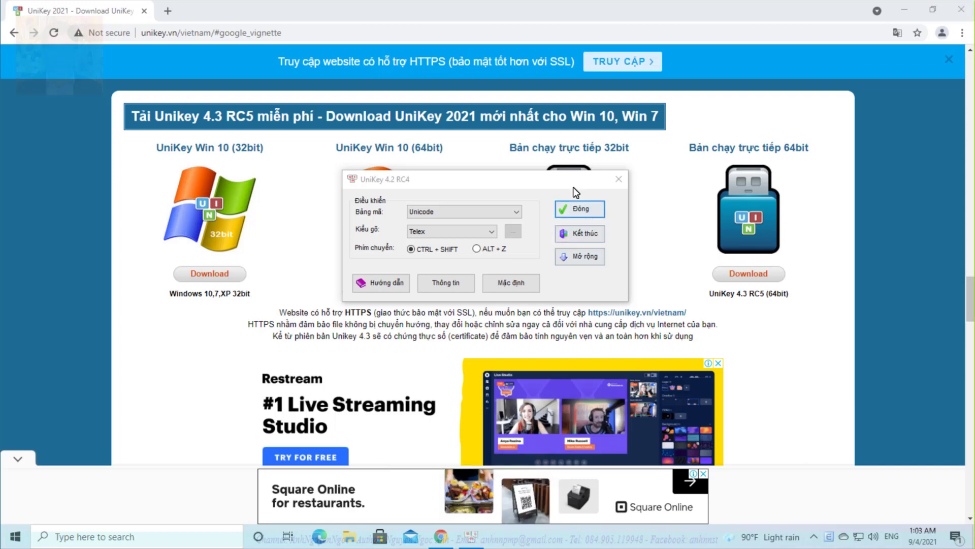
{"action": "left_click", "coordinate": [580, 207]}
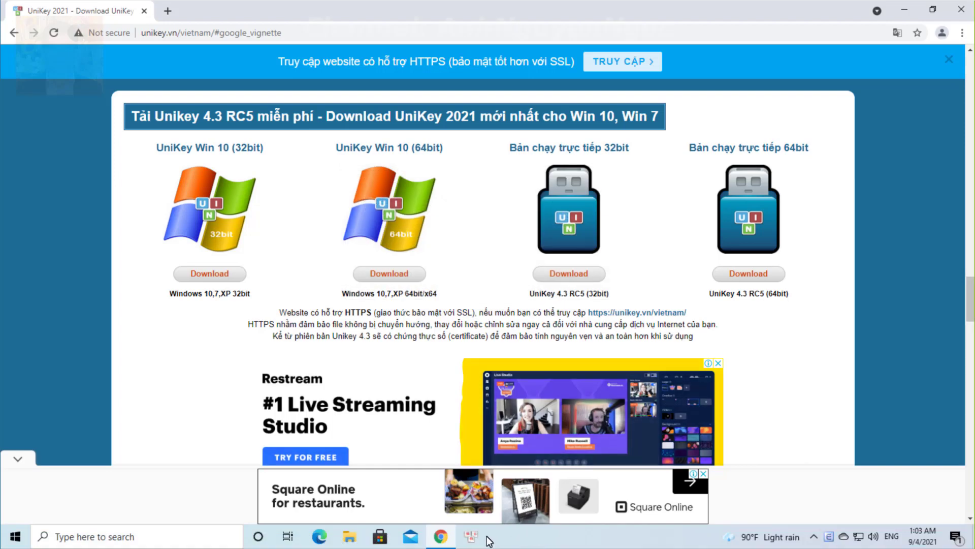
Exit UniKey from its tray menu, relaunch it, and reopen settings from the tray icon
{"action": "left_click", "coordinate": [814, 537]}
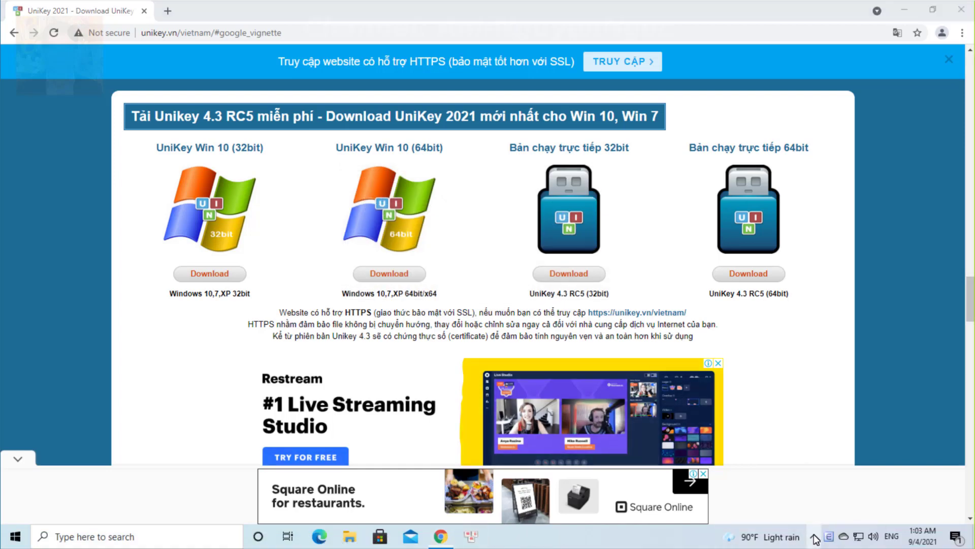
{"action": "left_click_drag", "start_coordinate": [829, 537], "coordinate": [829, 512]}
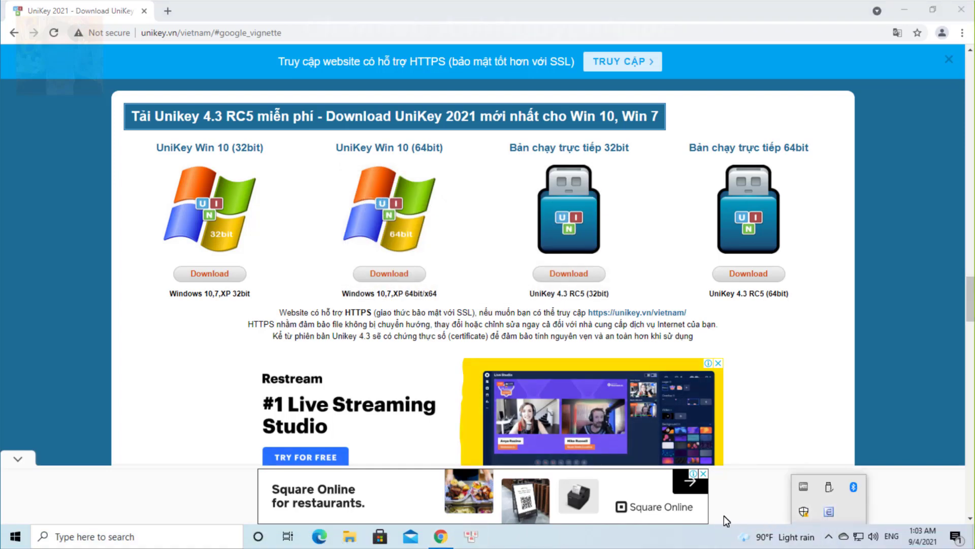
{"action": "right_click", "coordinate": [831, 510]}
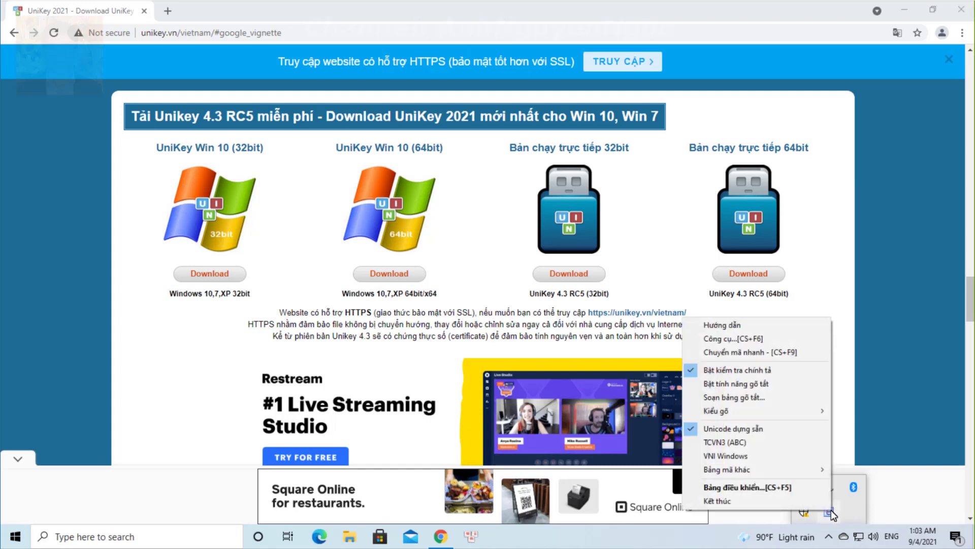
{"action": "left_click", "coordinate": [791, 504]}
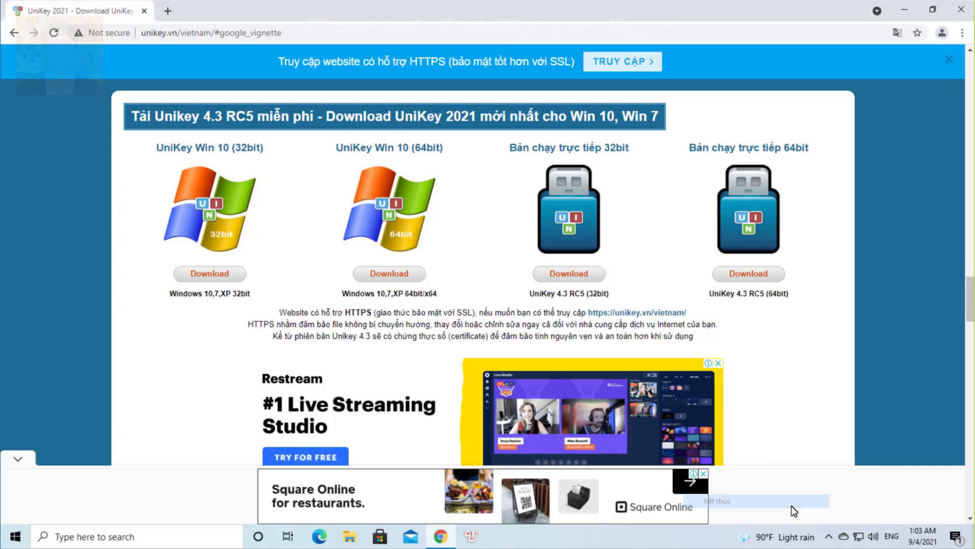
{"action": "left_click", "coordinate": [475, 539]}
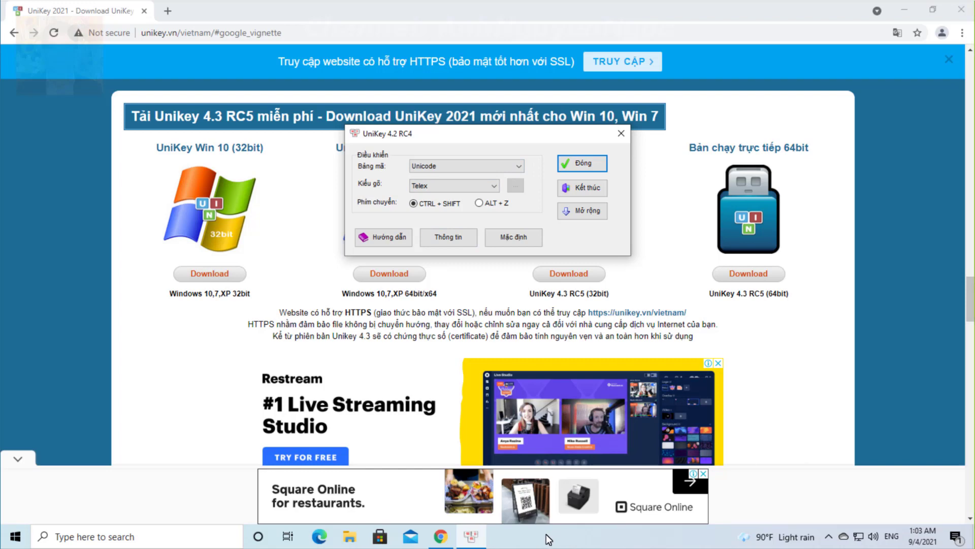
{"action": "left_click", "coordinate": [573, 165]}
{"action": "left_click", "coordinate": [828, 536]}
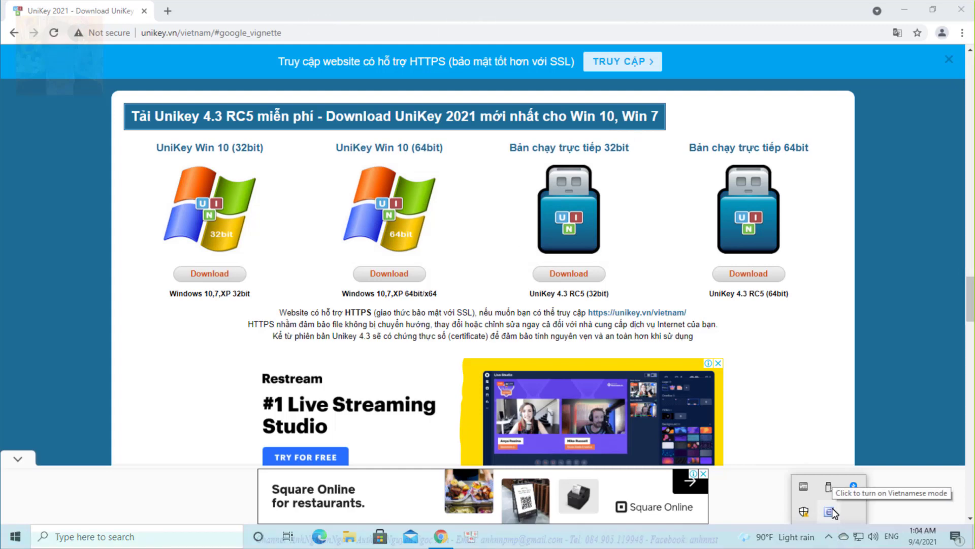
{"action": "double_click", "coordinate": [831, 511]}
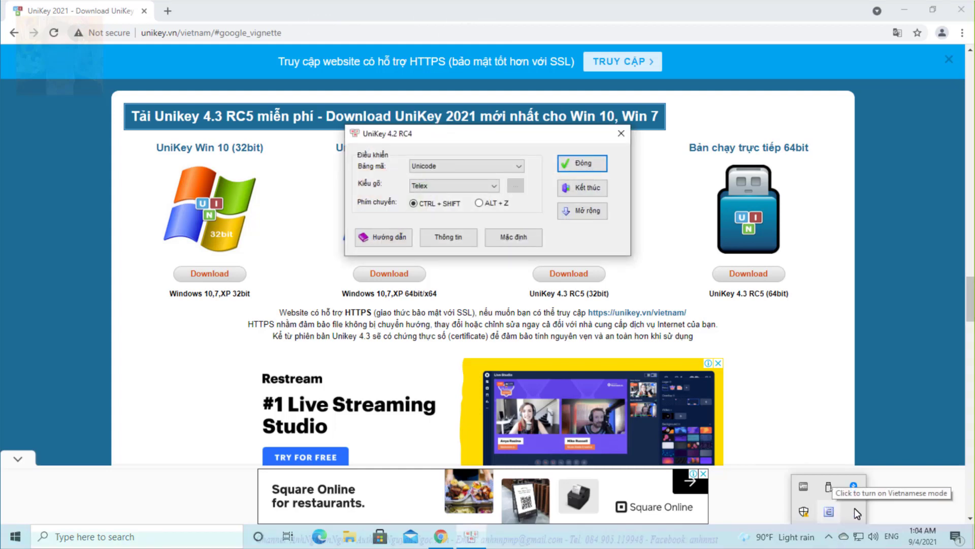
Keep Unicode charset and Telex typing (after briefly trying VNI), then close UniKey settings
{"action": "left_click", "coordinate": [493, 167]}
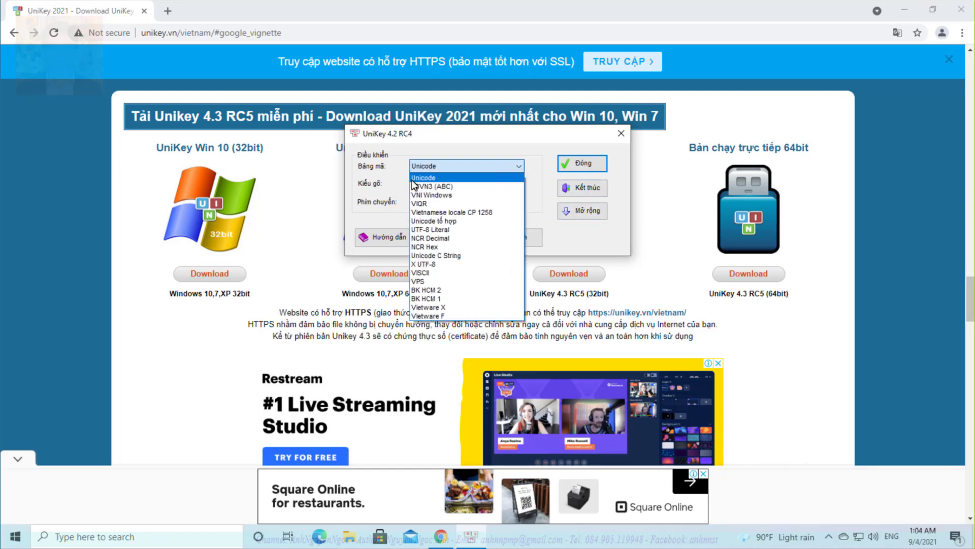
{"action": "left_click", "coordinate": [428, 175]}
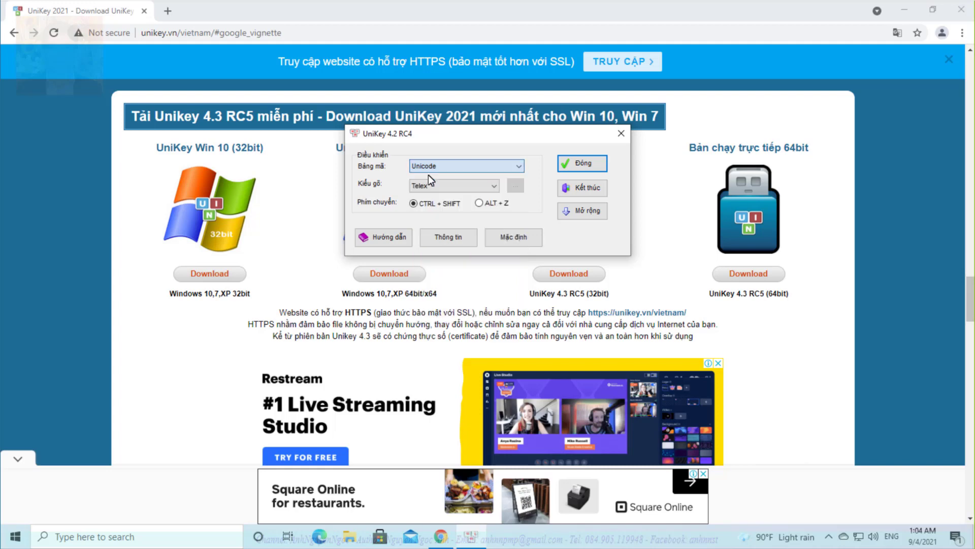
{"action": "left_click", "coordinate": [462, 187]}
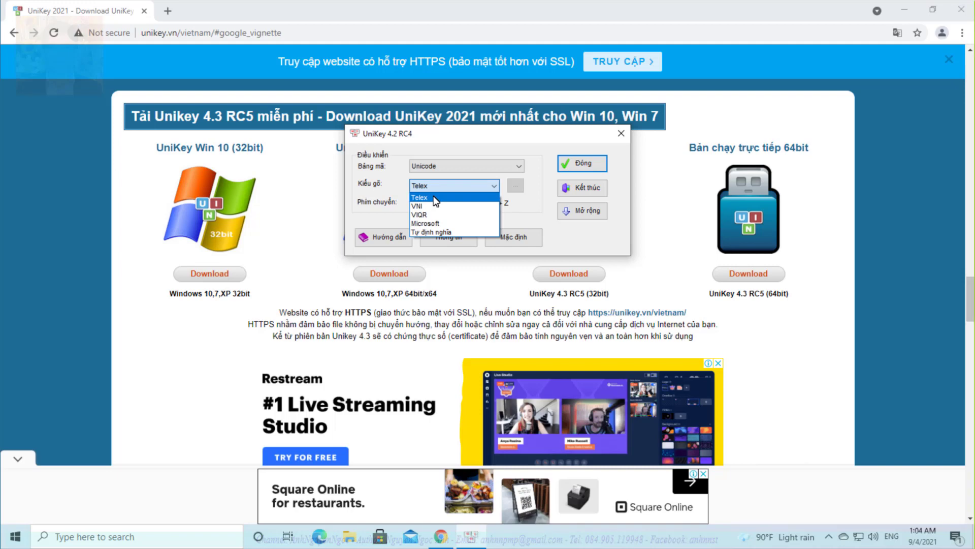
{"action": "left_click", "coordinate": [434, 196]}
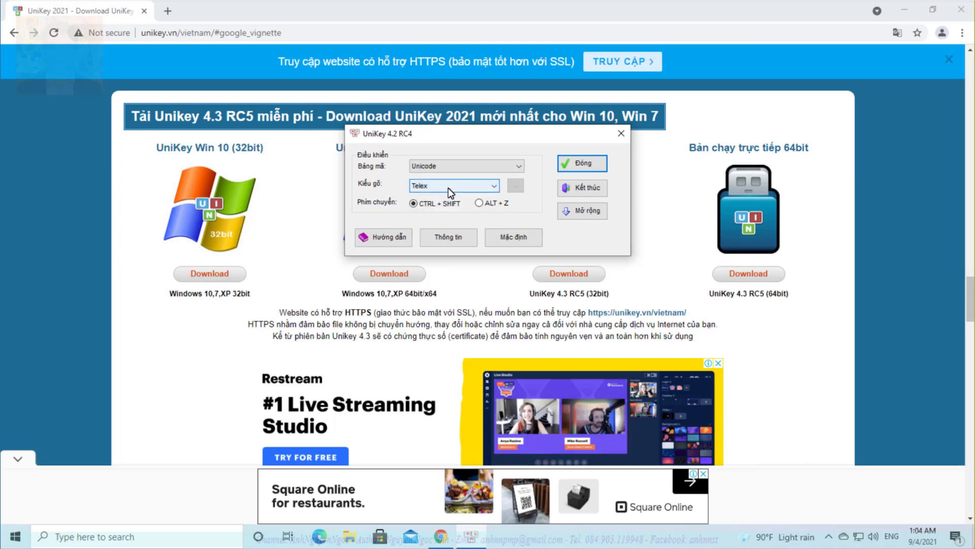
{"action": "left_click", "coordinate": [448, 188]}
{"action": "left_click", "coordinate": [441, 206]}
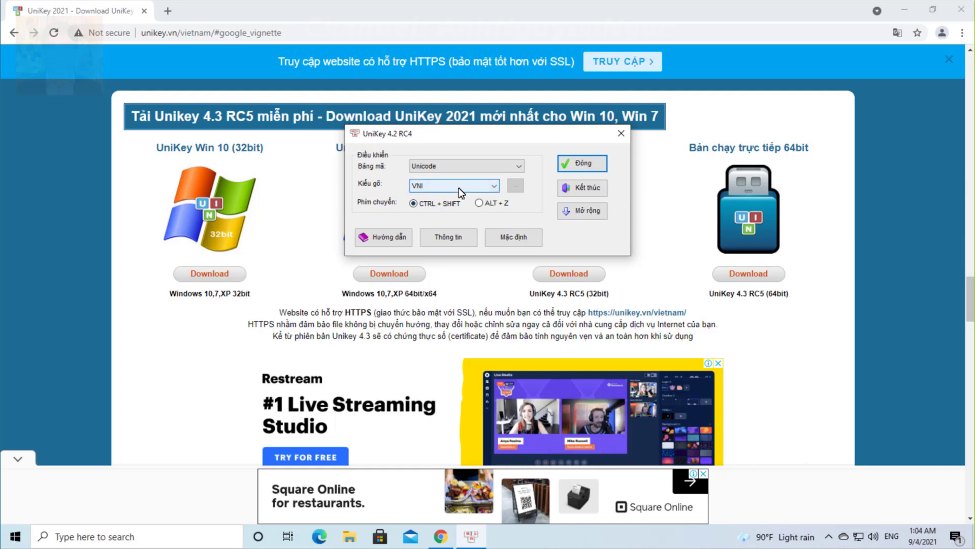
{"action": "left_click", "coordinate": [459, 187]}
{"action": "left_click", "coordinate": [450, 193]}
{"action": "left_click", "coordinate": [459, 184]}
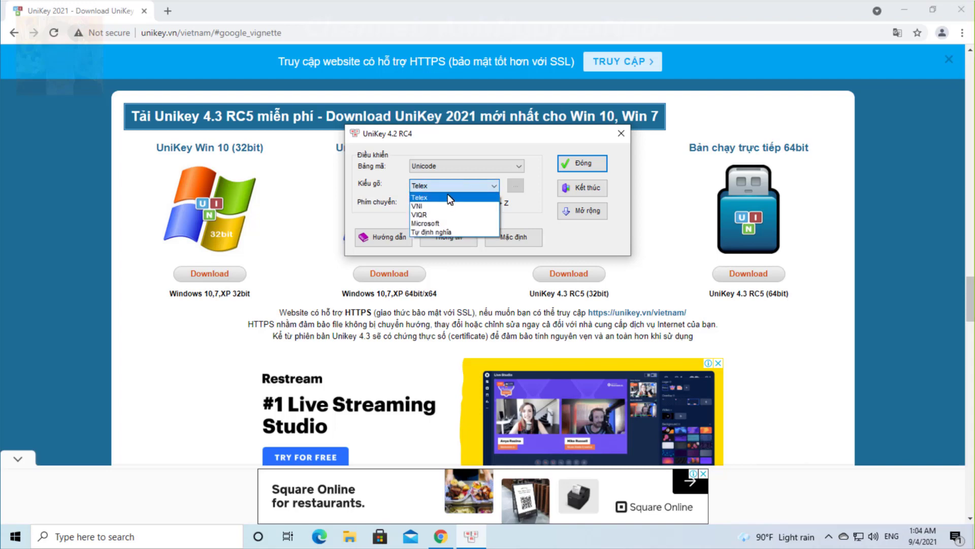
{"action": "left_click", "coordinate": [448, 196]}
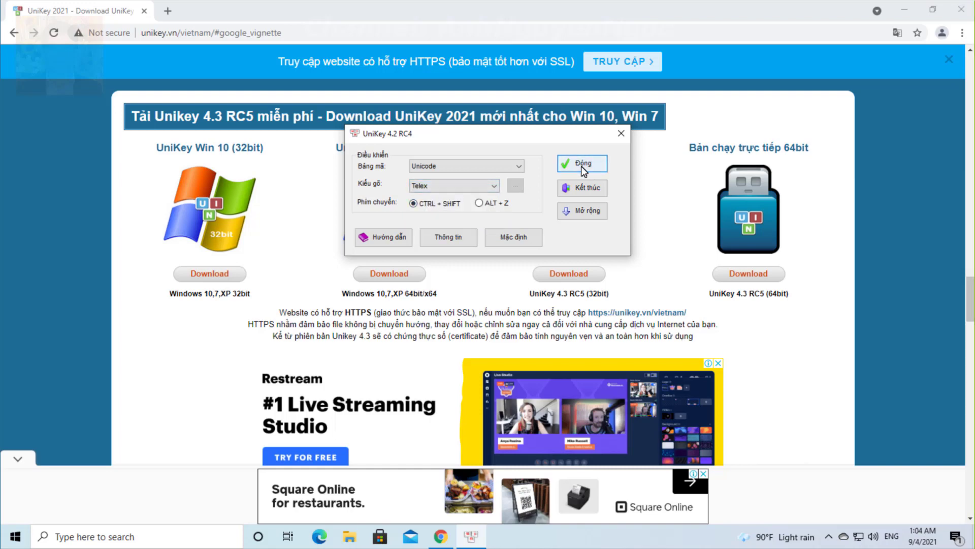
{"action": "left_click", "coordinate": [583, 170]}
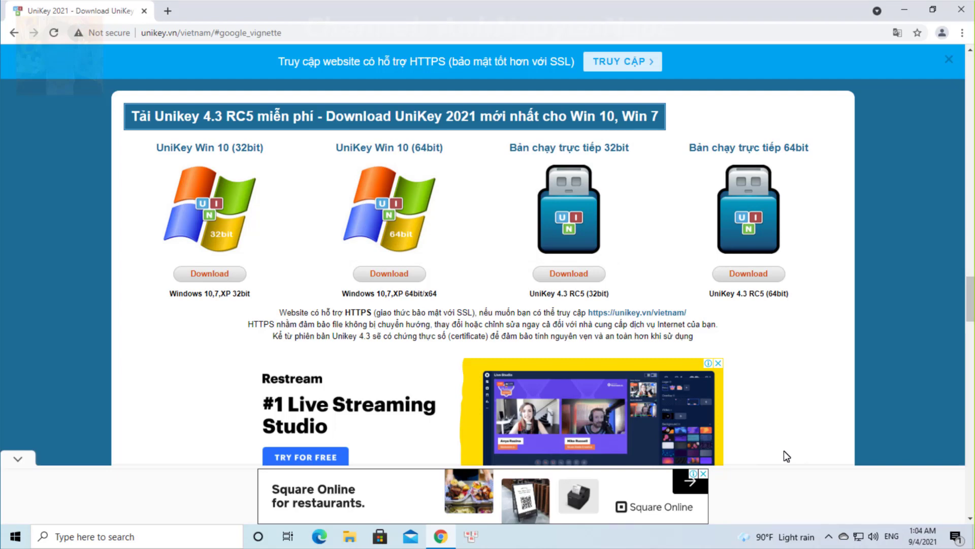
Turn on UniKey's Vietnamese mode, then open Windows Language preferences from the input indicator
{"action": "left_click", "coordinate": [829, 536]}
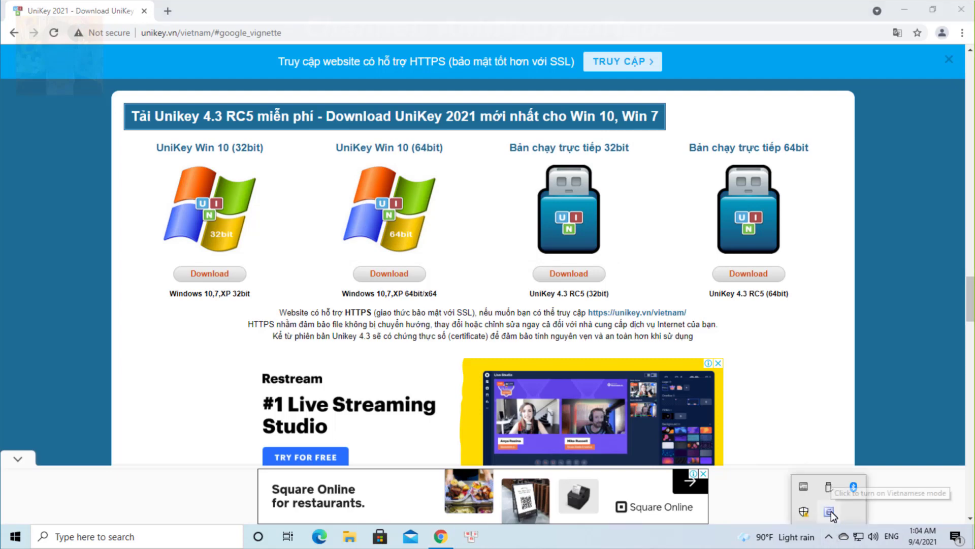
{"action": "left_click", "coordinate": [830, 512]}
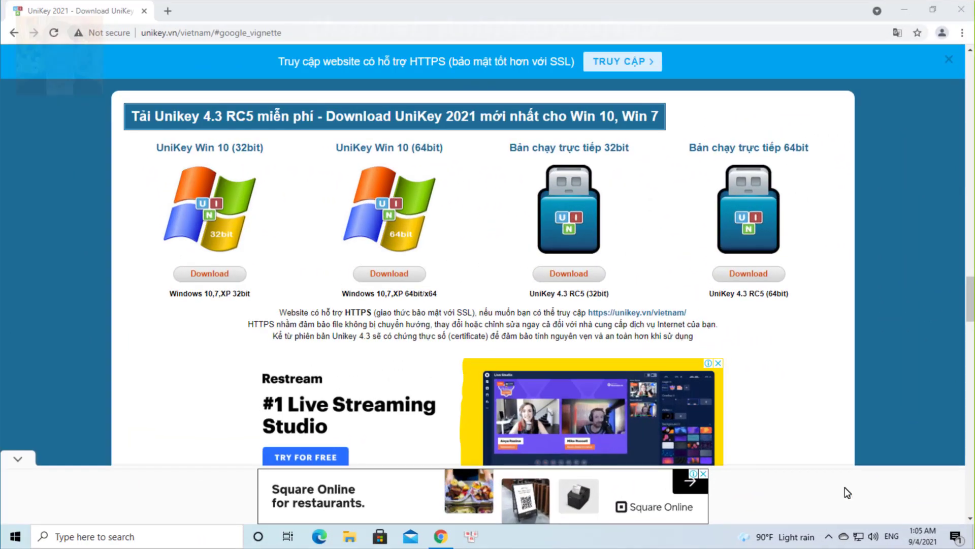
{"action": "left_click", "coordinate": [894, 540]}
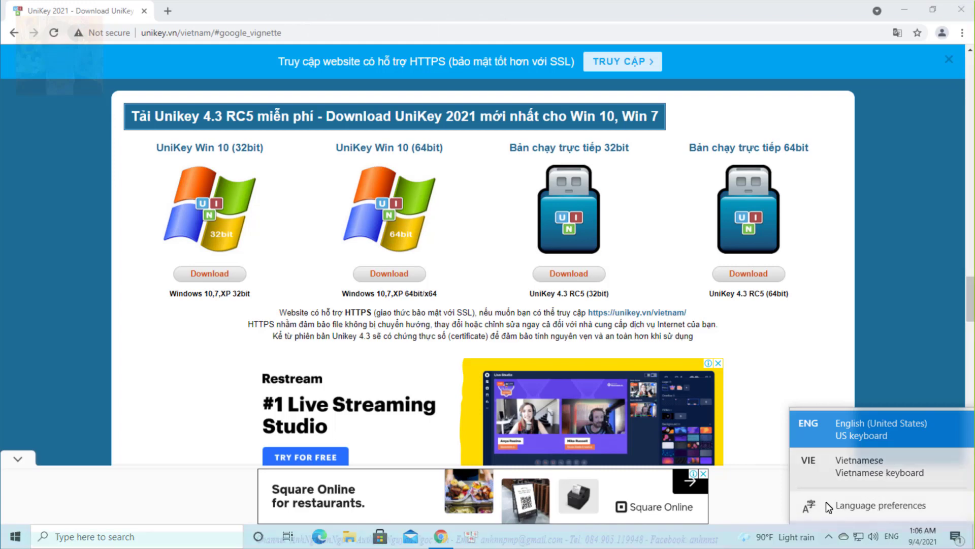
{"action": "left_click", "coordinate": [899, 505]}
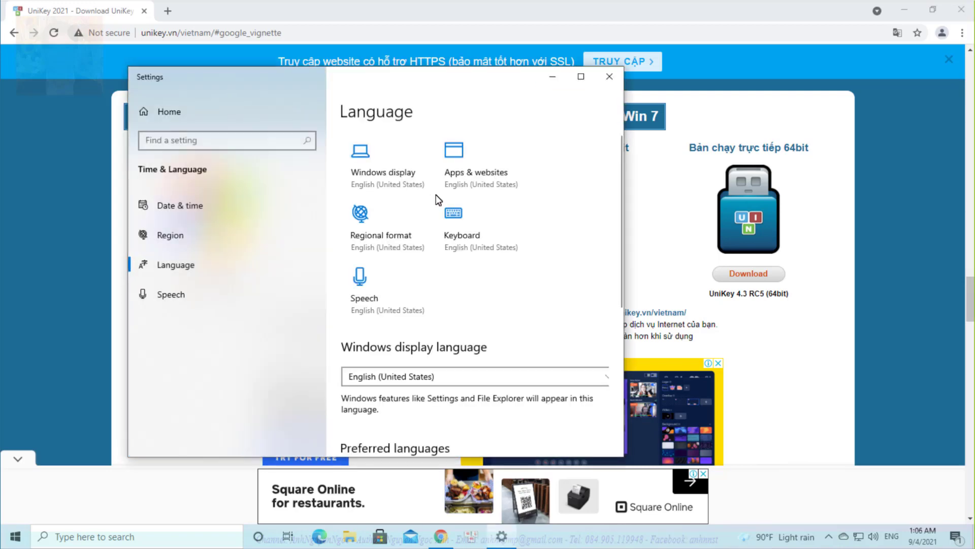
In maximized Settings, add Tiếng Việt by searching 'Vi' and proceed to its feature options
{"action": "left_click", "coordinate": [581, 77]}
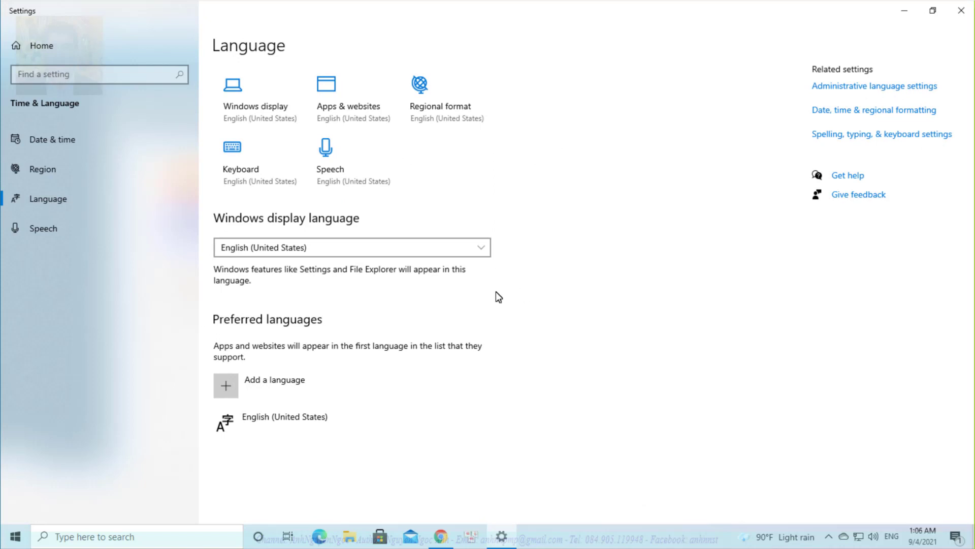
{"action": "left_click", "coordinate": [226, 386]}
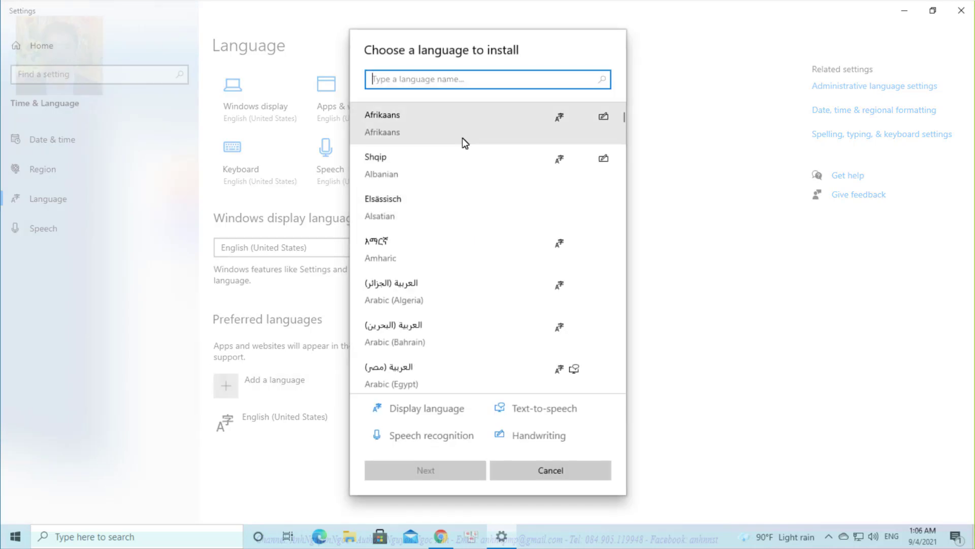
{"action": "type", "text": "Vi"}
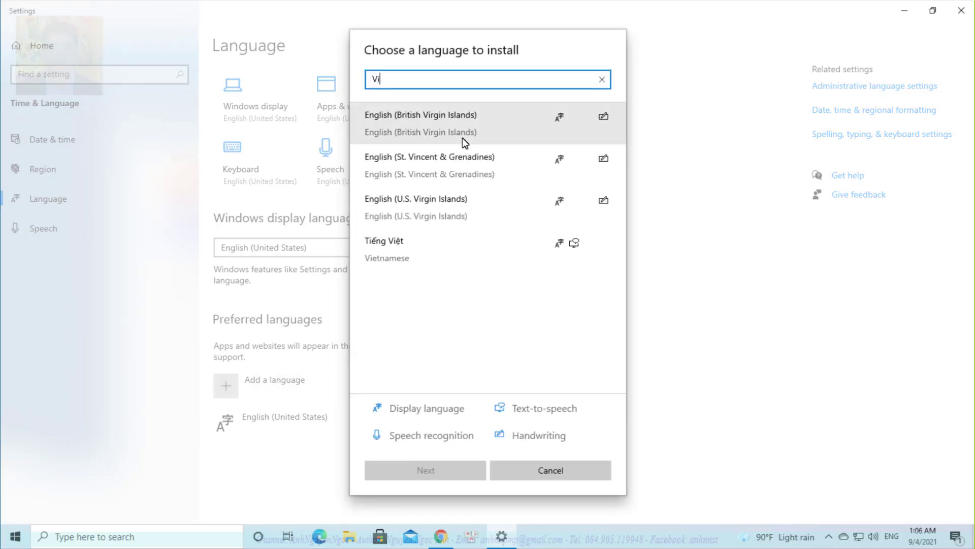
{"action": "left_click", "coordinate": [421, 256]}
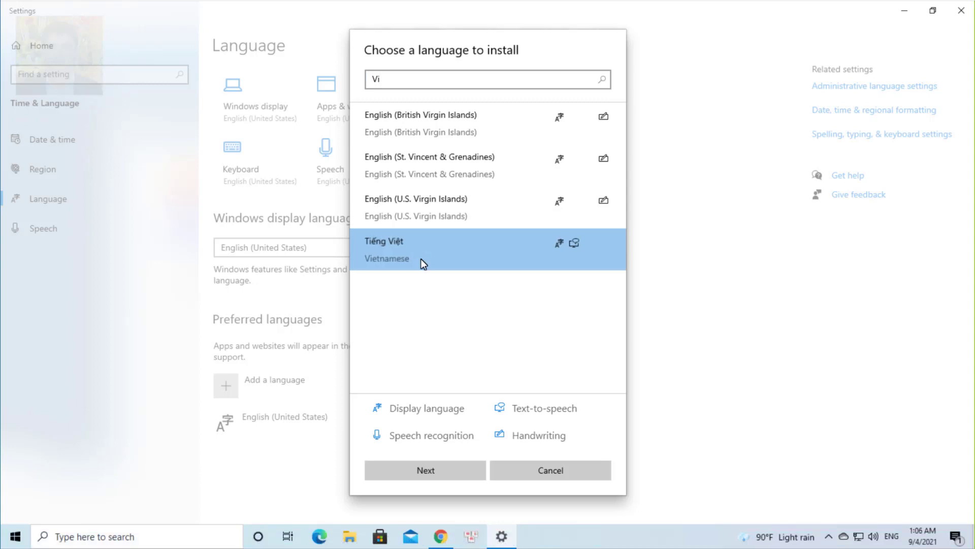
{"action": "left_click", "coordinate": [441, 472]}
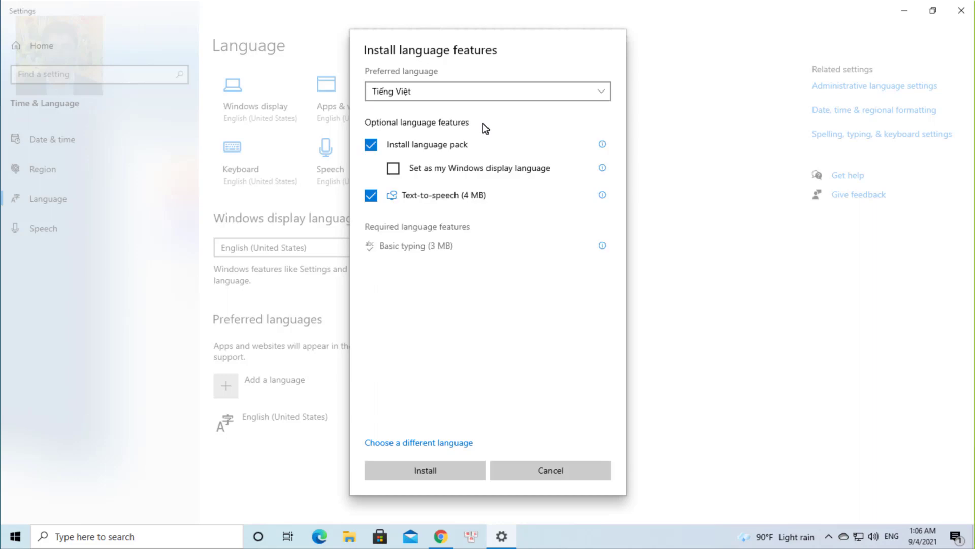
Install the Vietnamese language pack with 'Set as my Windows display language' ticked
{"action": "left_click", "coordinate": [393, 169]}
{"action": "left_click", "coordinate": [424, 472]}
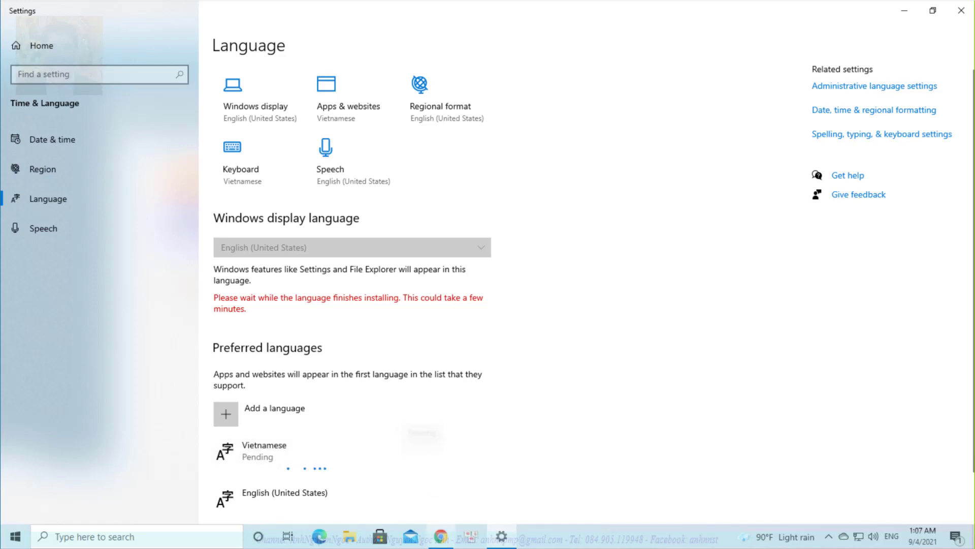
{"action": "mouse_move", "coordinate": [441, 536]}
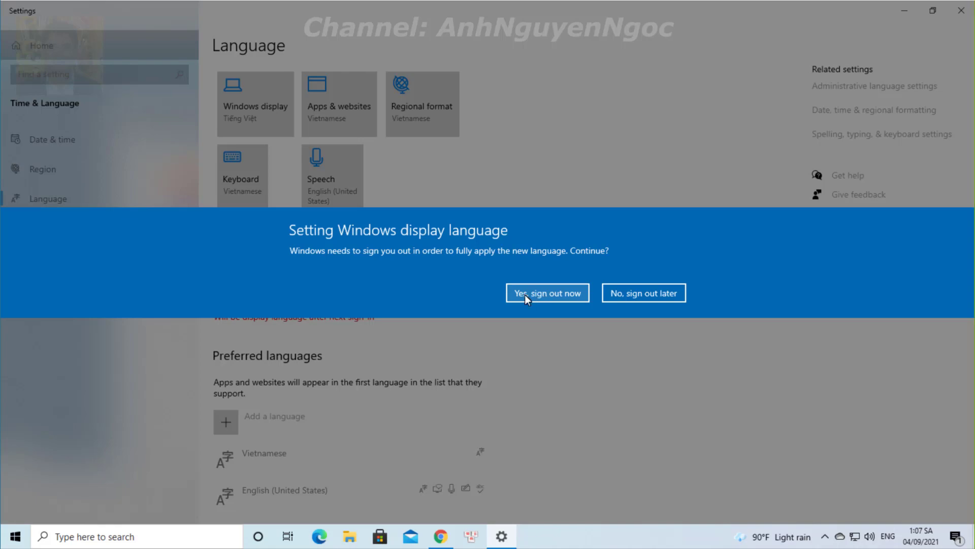
Sign out to apply Vietnamese, then pass the lock screen and enter the account PIN
{"action": "left_click", "coordinate": [525, 294]}
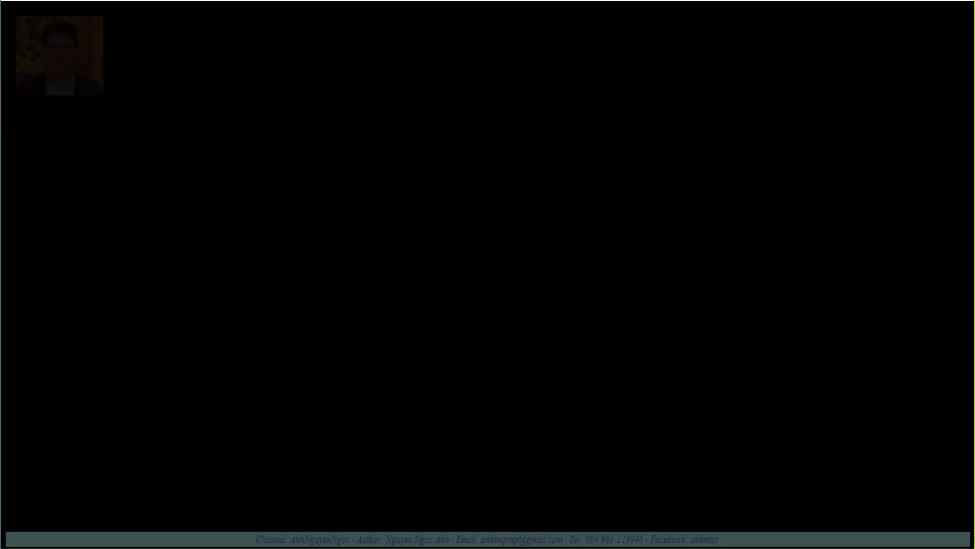
{"action": "key", "text": "Return"}
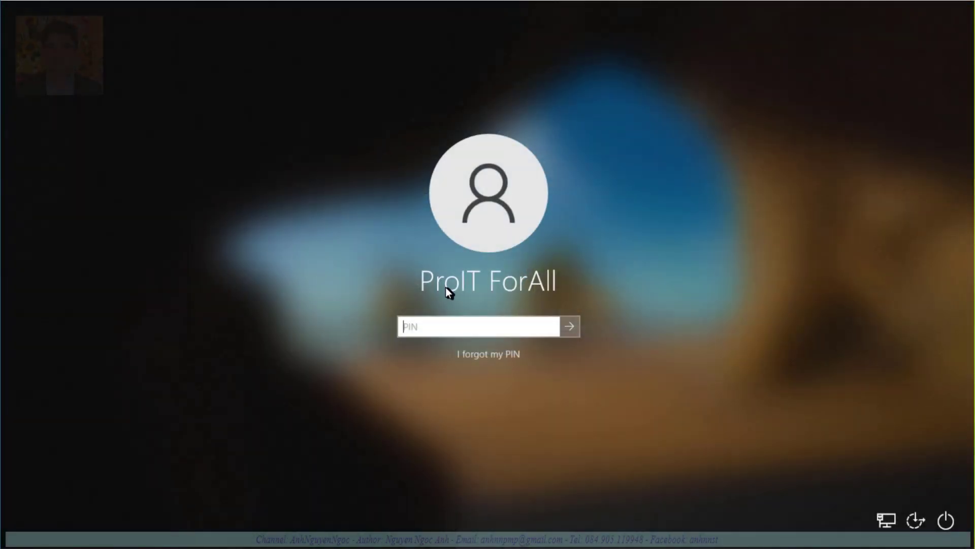
{"action": "type", "text": "1234"}
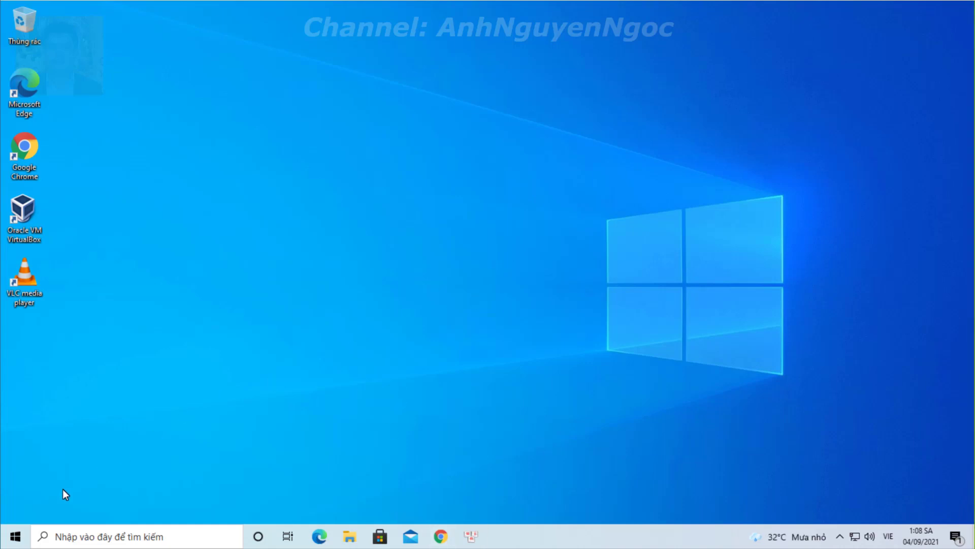
Check the now-Vietnamese Start menu and calendar, then list input languages showing Tiếng Việt Telex
{"action": "left_click", "coordinate": [16, 535]}
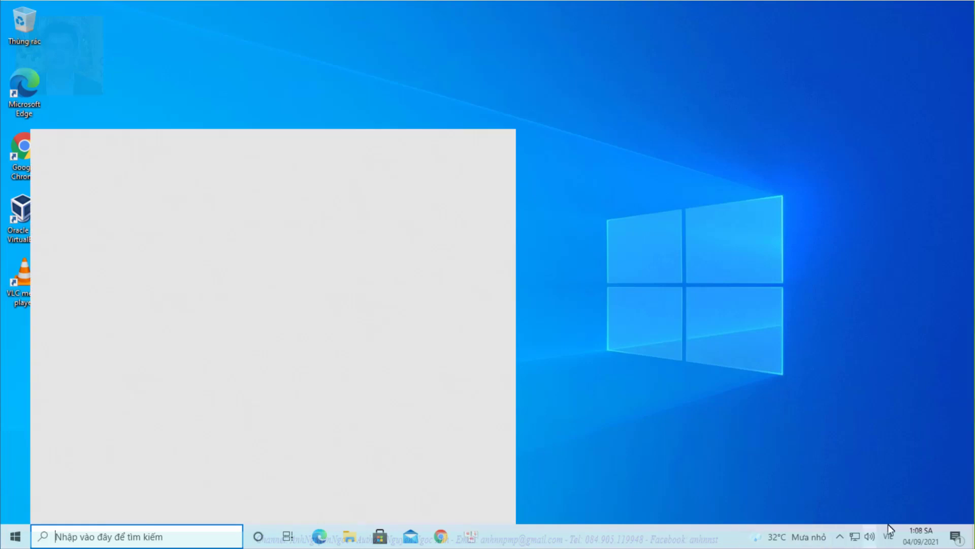
{"action": "left_click", "coordinate": [925, 503]}
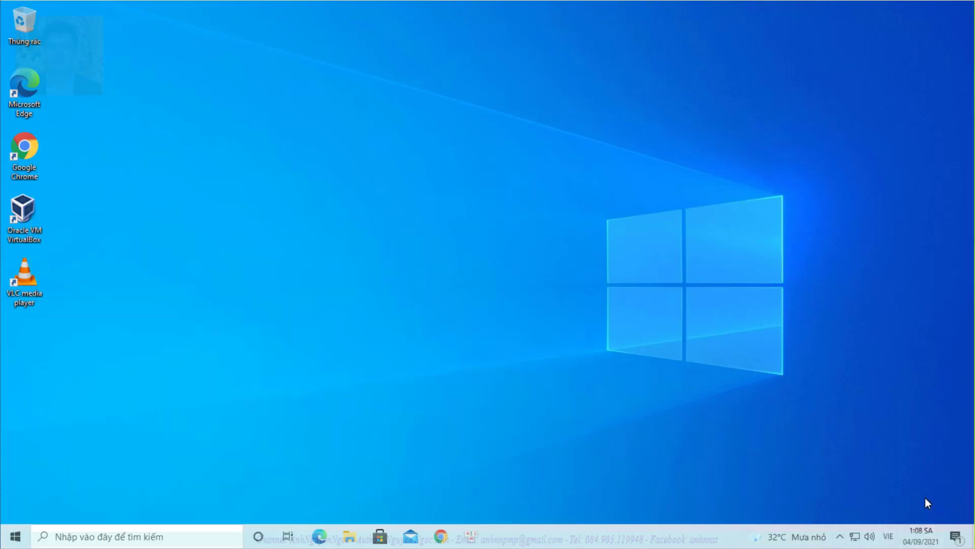
{"action": "left_click", "coordinate": [922, 537]}
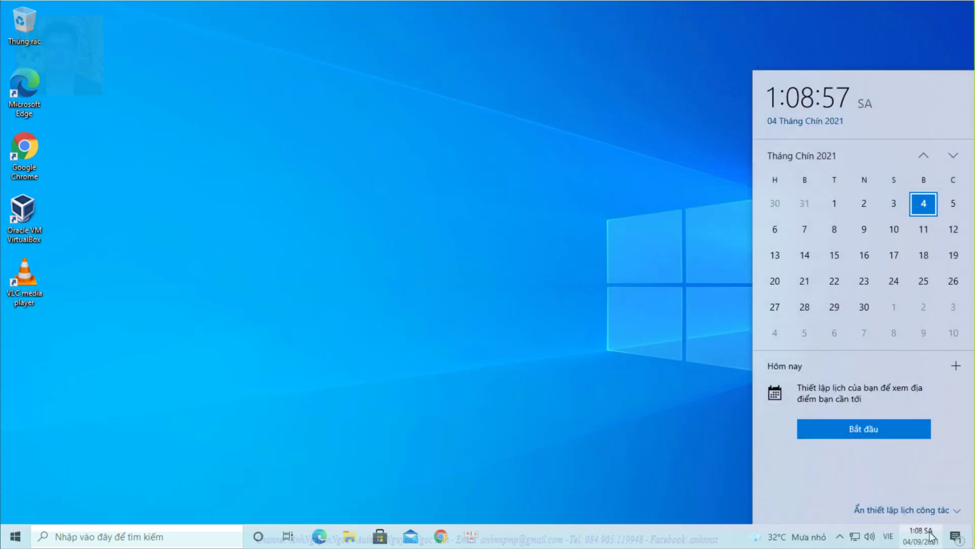
{"action": "key", "text": "Escape"}
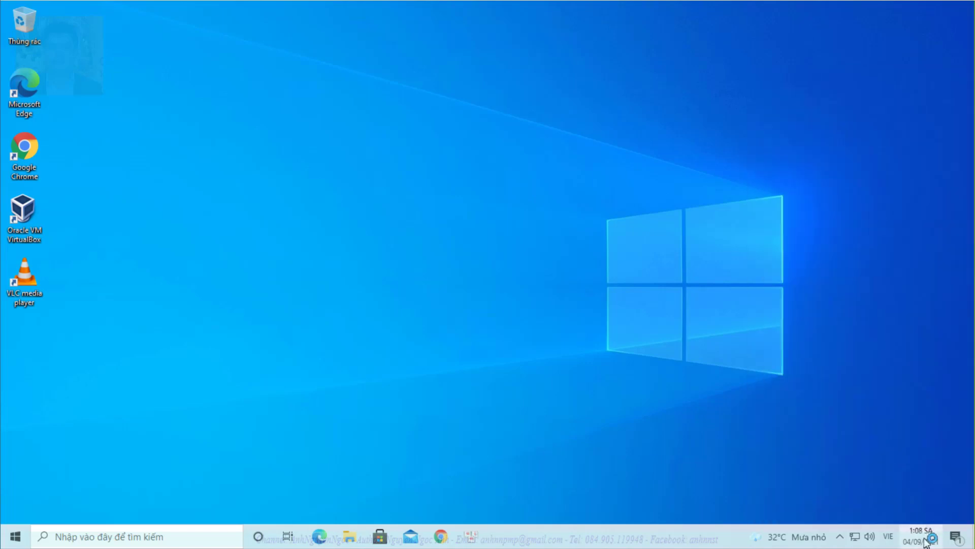
{"action": "left_click", "coordinate": [927, 537]}
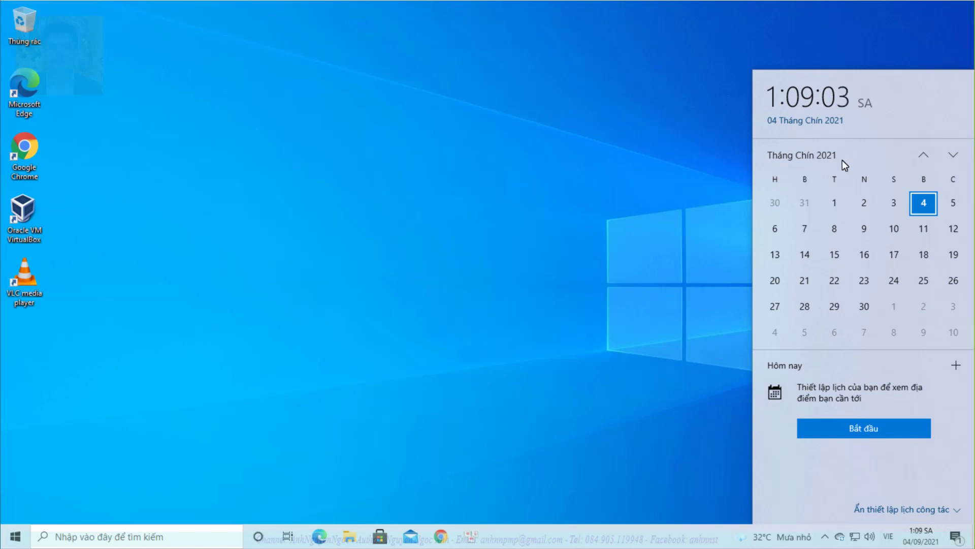
{"action": "left_click", "coordinate": [888, 537]}
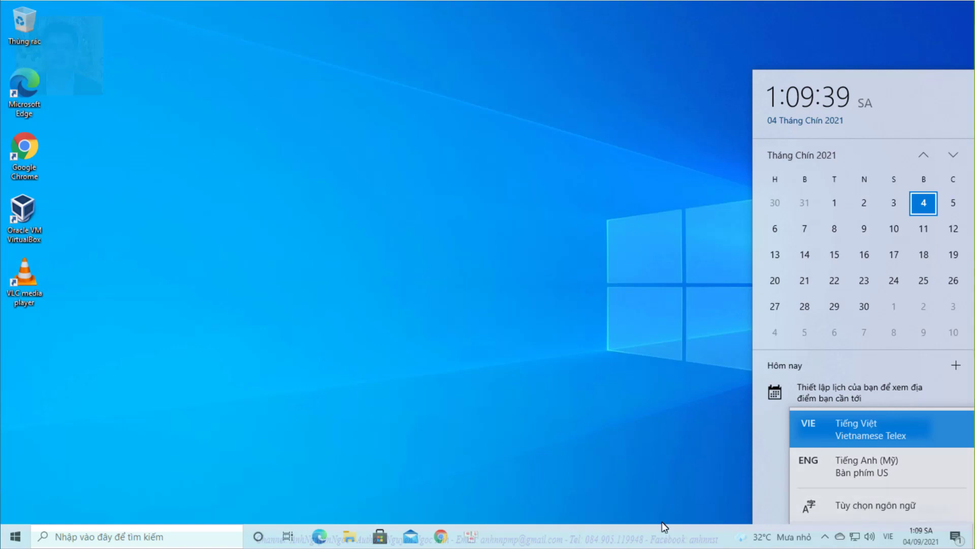
Reopen UniKey's settings from the hidden tray icons and expand its extended options (Mở rộng)
{"action": "left_click", "coordinate": [826, 538]}
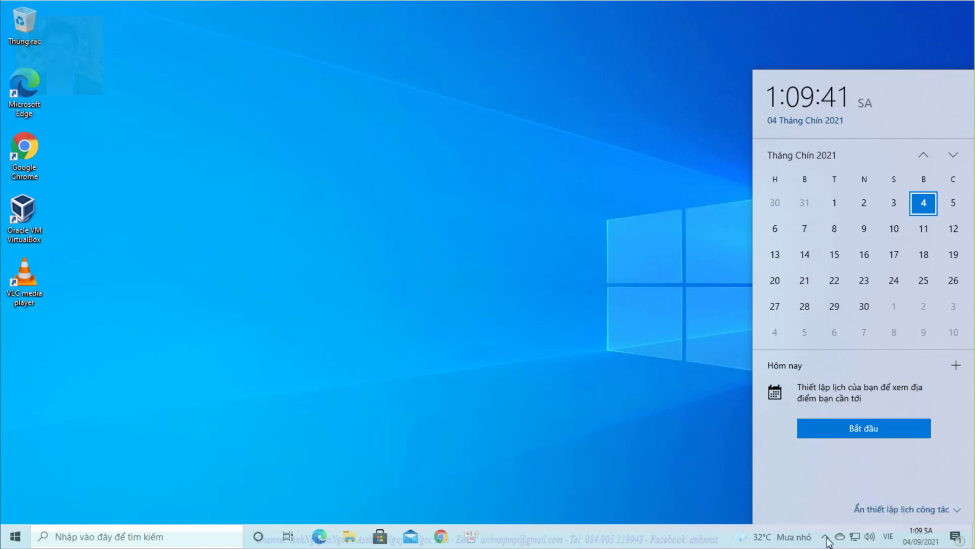
{"action": "left_click", "coordinate": [826, 536]}
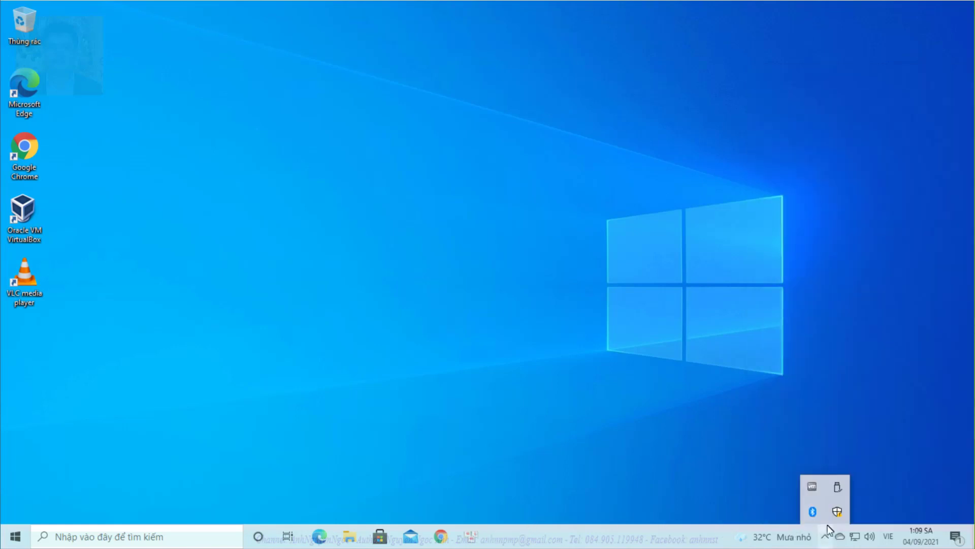
{"action": "left_click", "coordinate": [474, 535]}
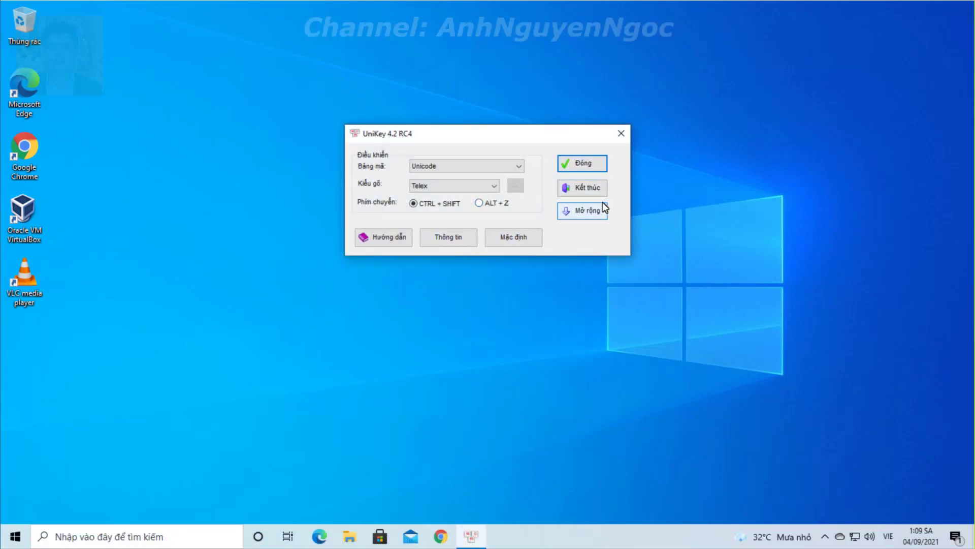
{"action": "left_click", "coordinate": [588, 213]}
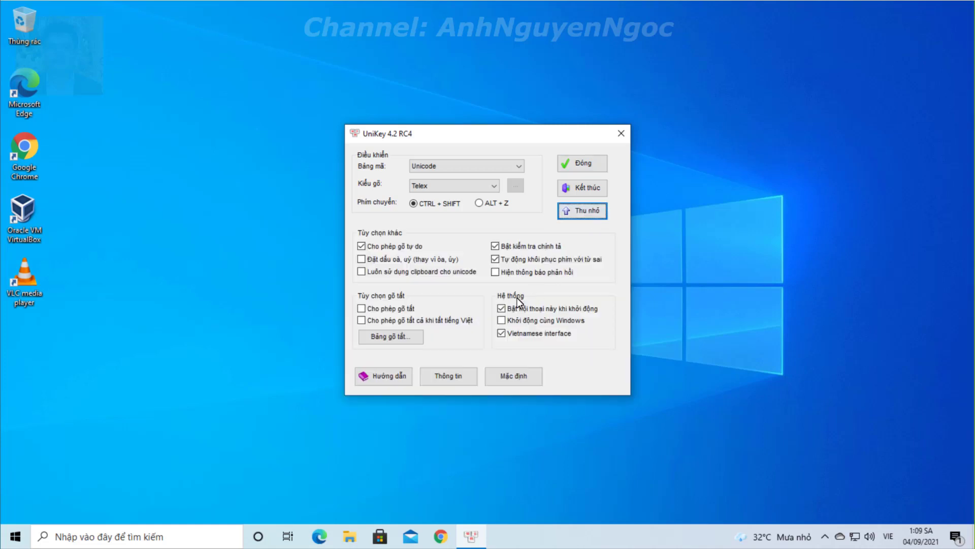